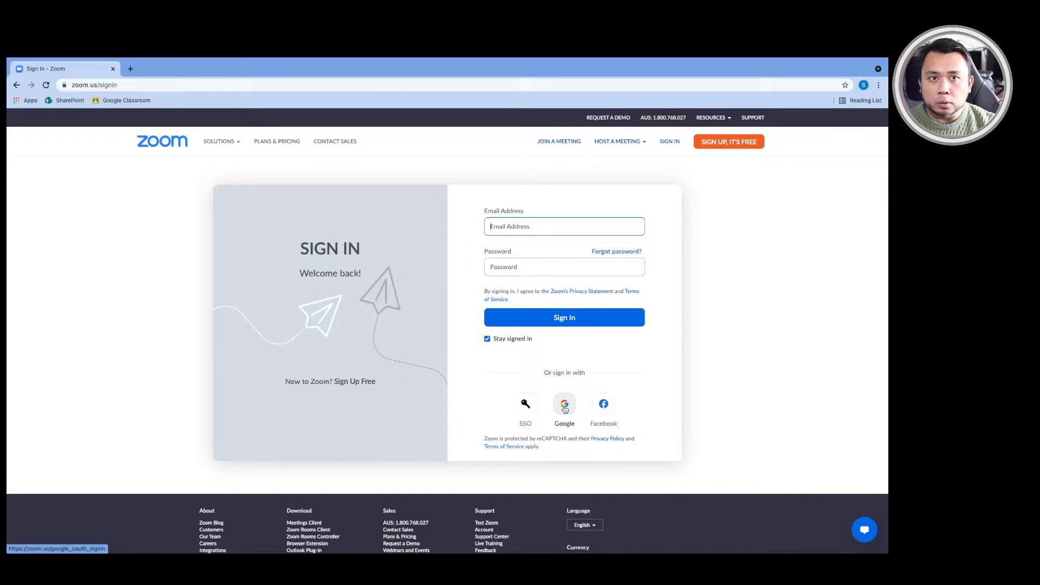
Sign in to the Zoom web portal with the Google account and open the personal settings
click(564, 405)
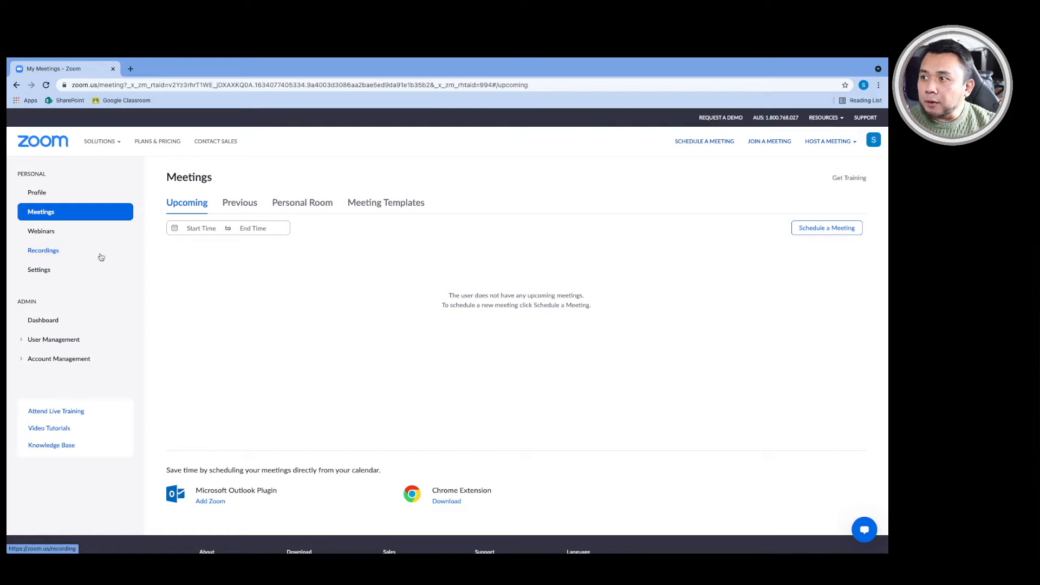
click(39, 270)
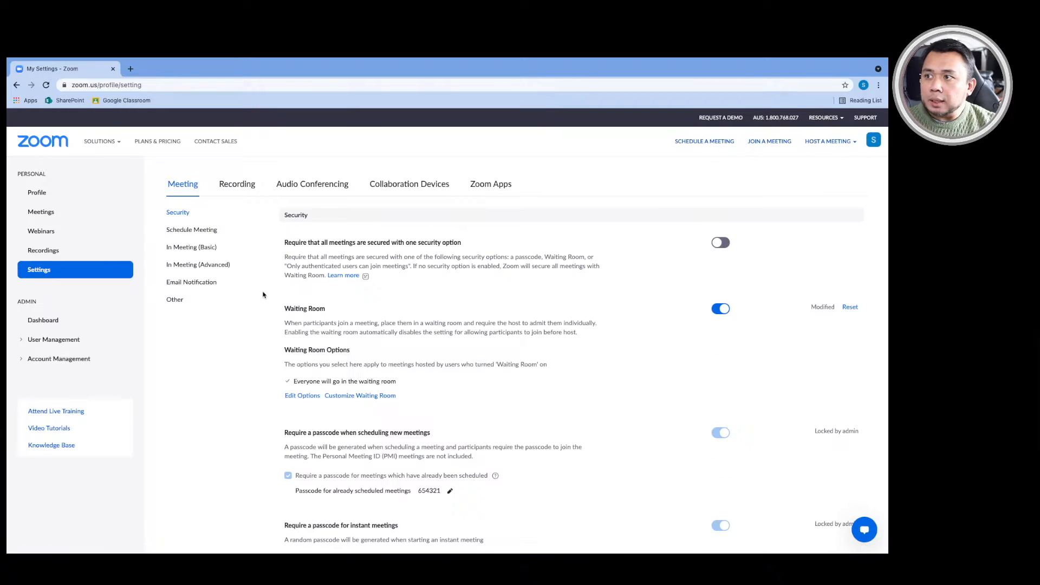
Enable the Meeting Polls/Quizzes option in the basic in-meeting settings
click(211, 248)
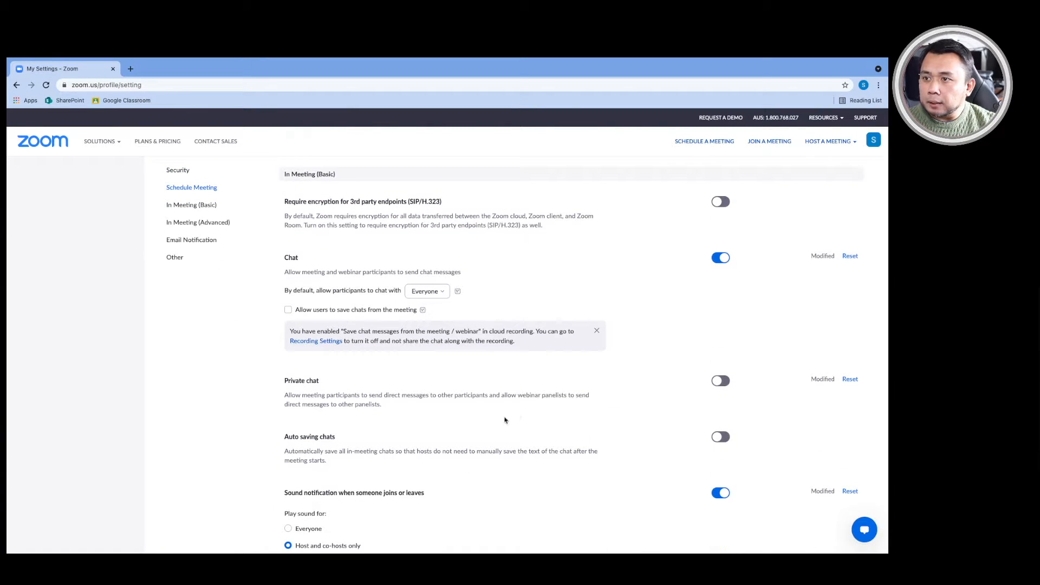
scroll(505, 419, down, 3)
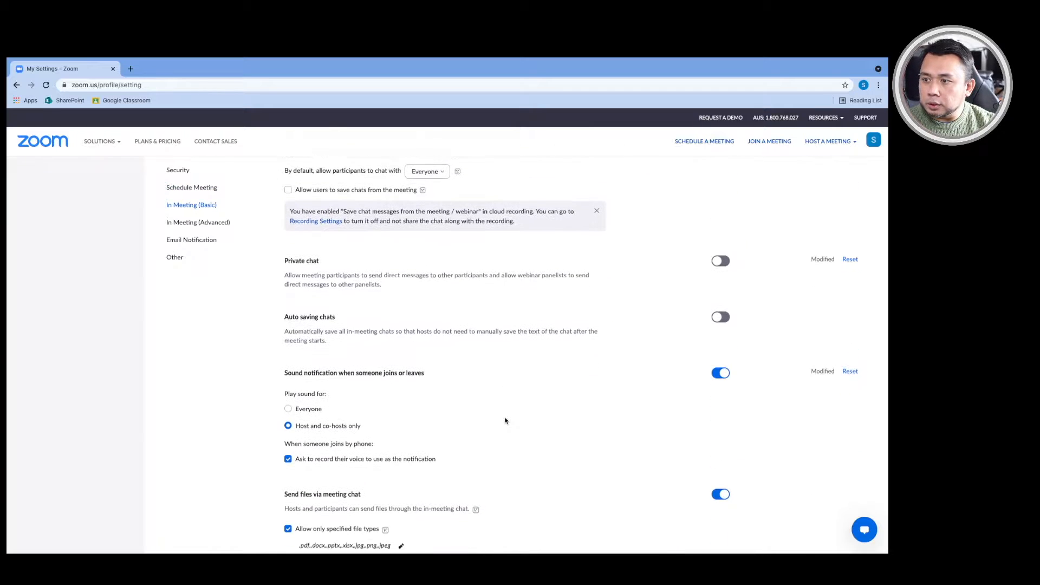
scroll(504, 420, down, 5)
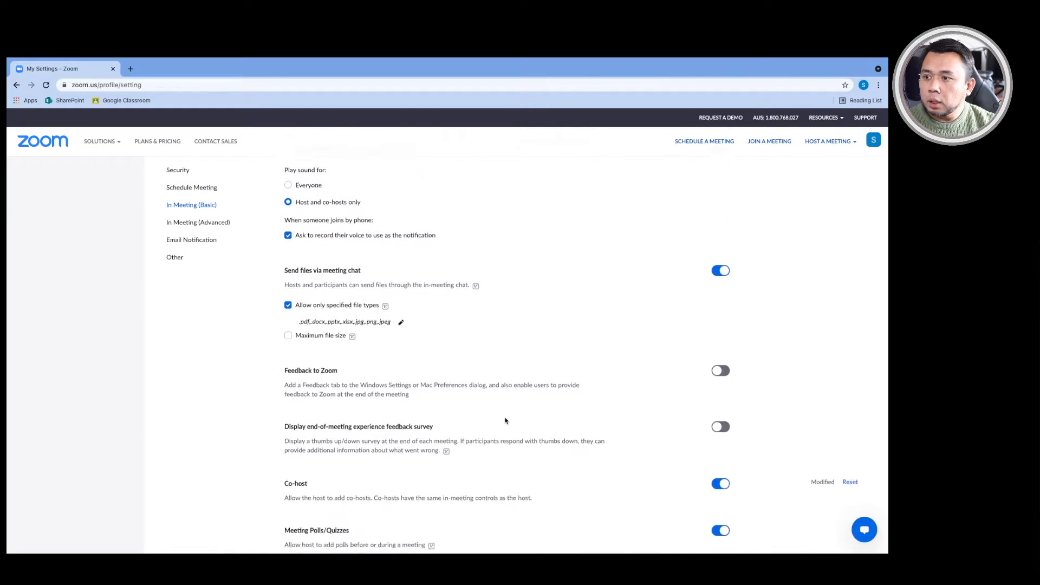
scroll(505, 421, down, 4)
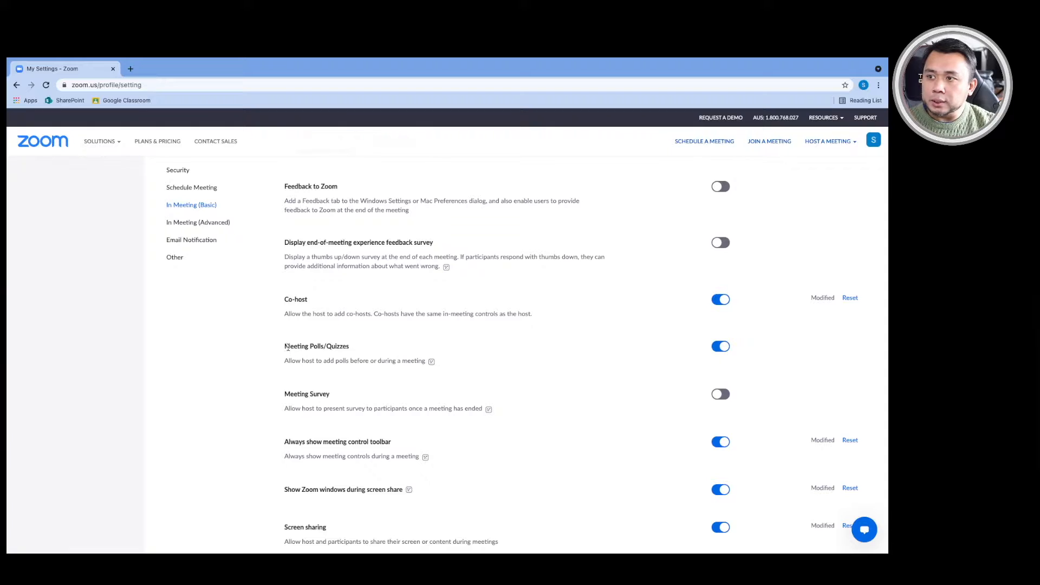
drag(283, 347, 444, 368)
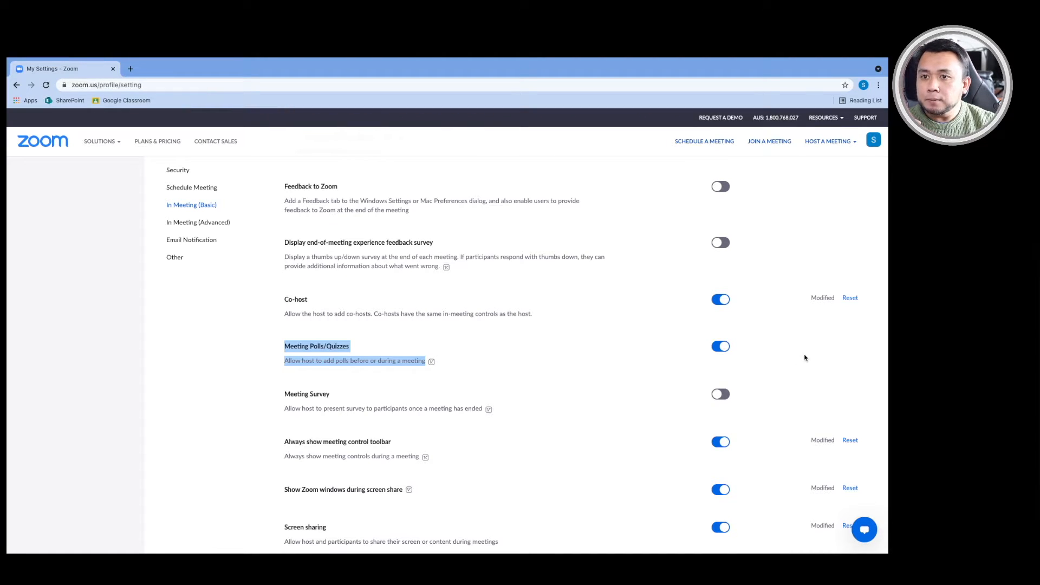
click(719, 352)
click(716, 352)
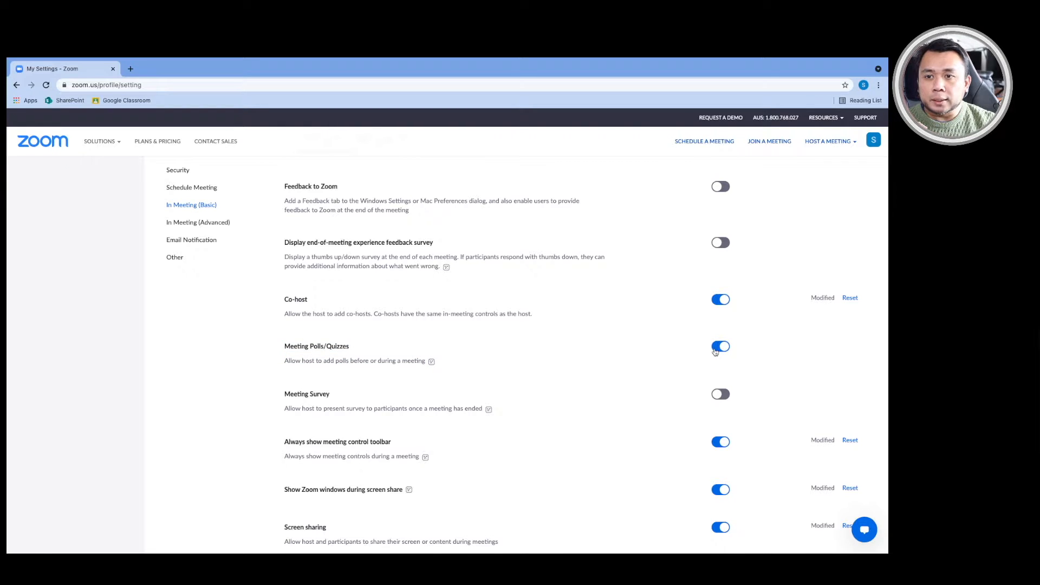
click(715, 352)
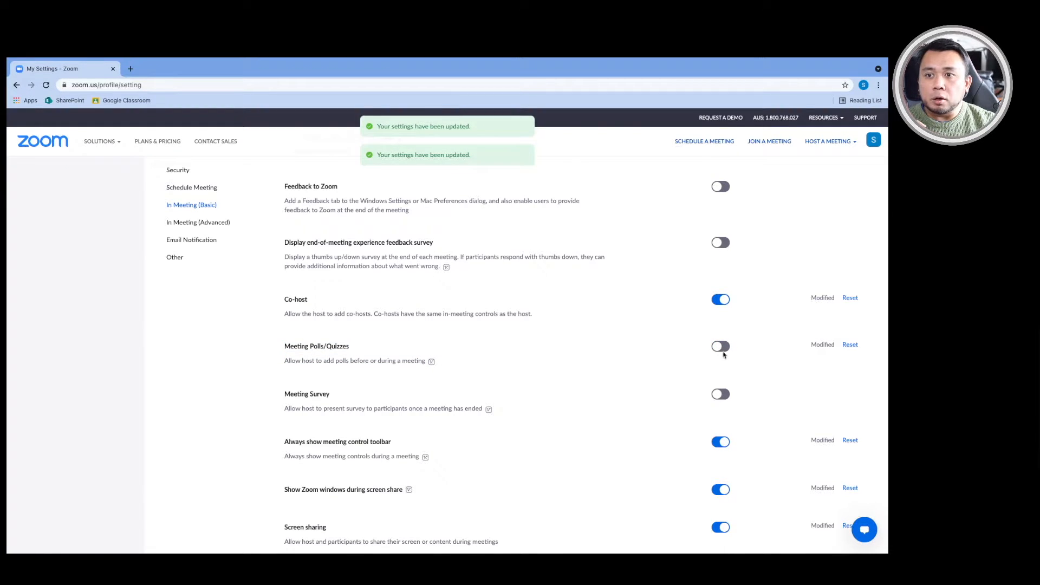
click(722, 353)
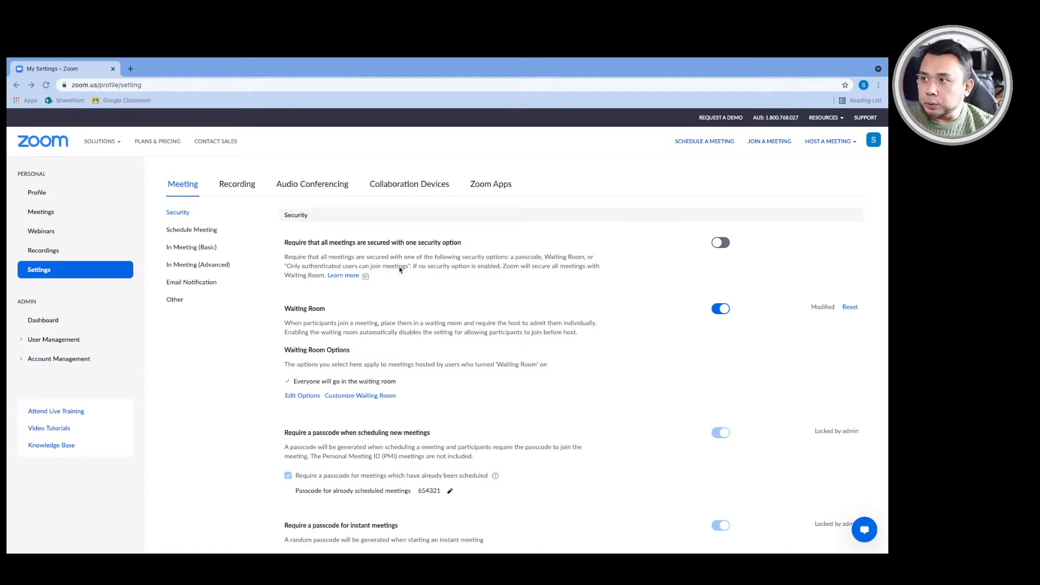
Open the polls section of the Personal Room meeting
click(42, 213)
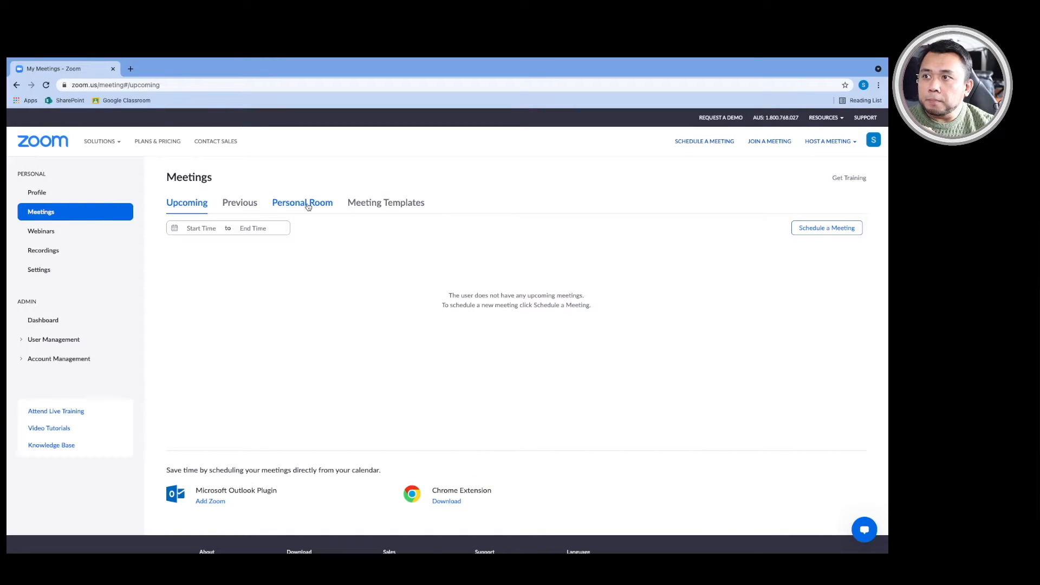
click(308, 206)
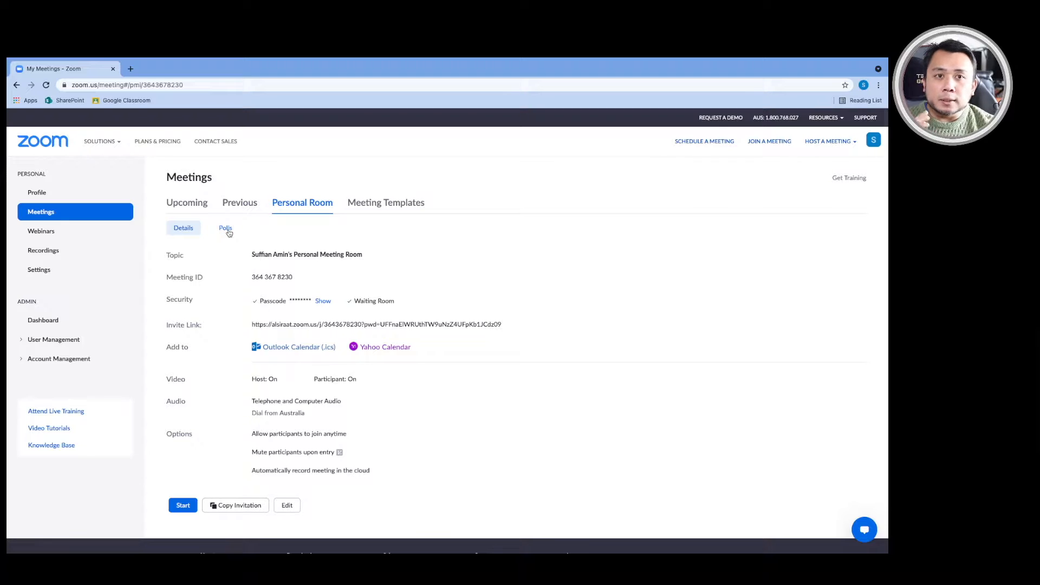
scroll(229, 233, down, 1)
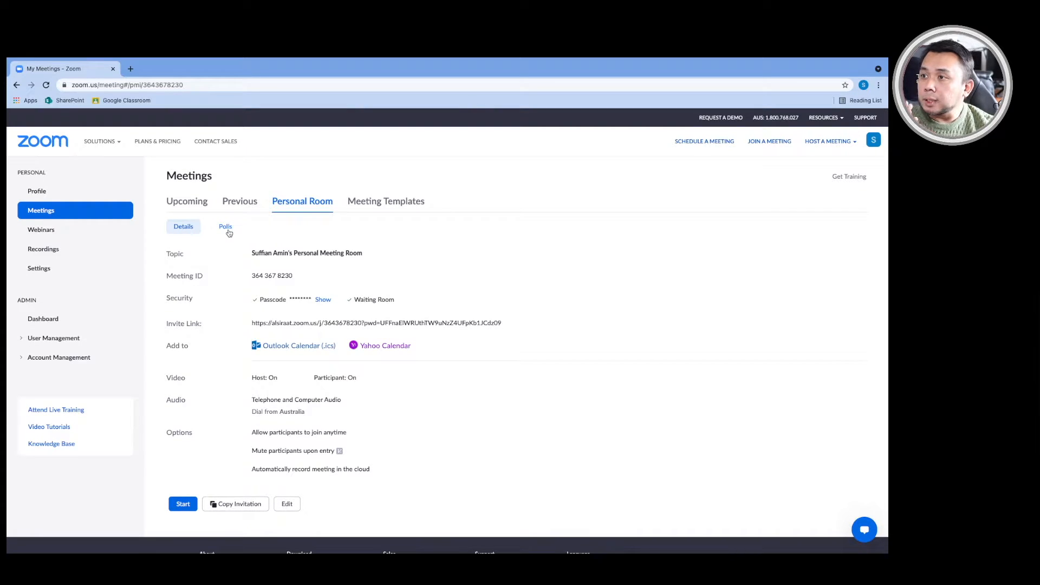
click(229, 234)
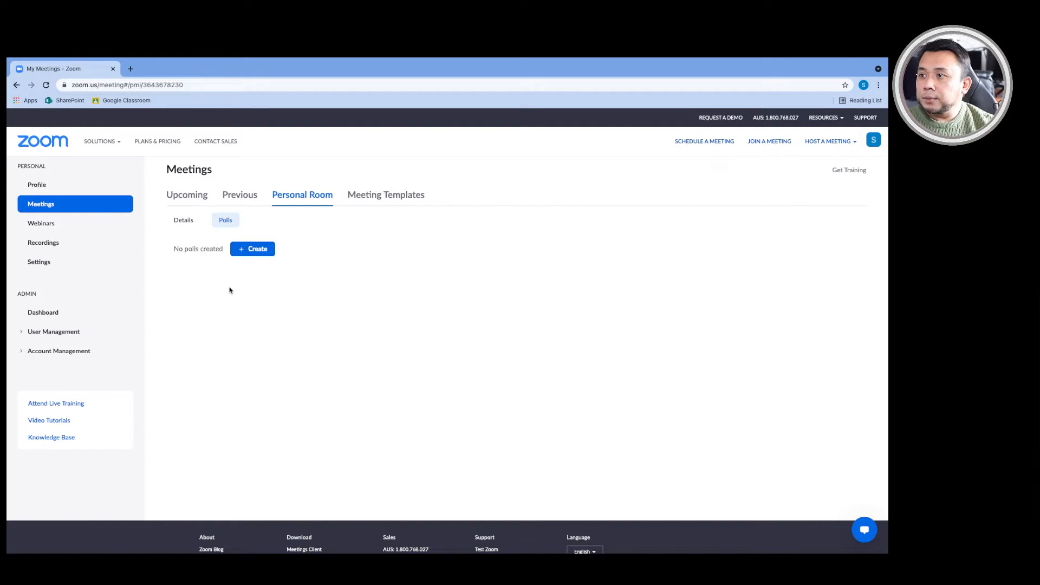
Create a poll titled "Opinion Poll" with the single-choice question "What is your favourite subject?"
click(242, 254)
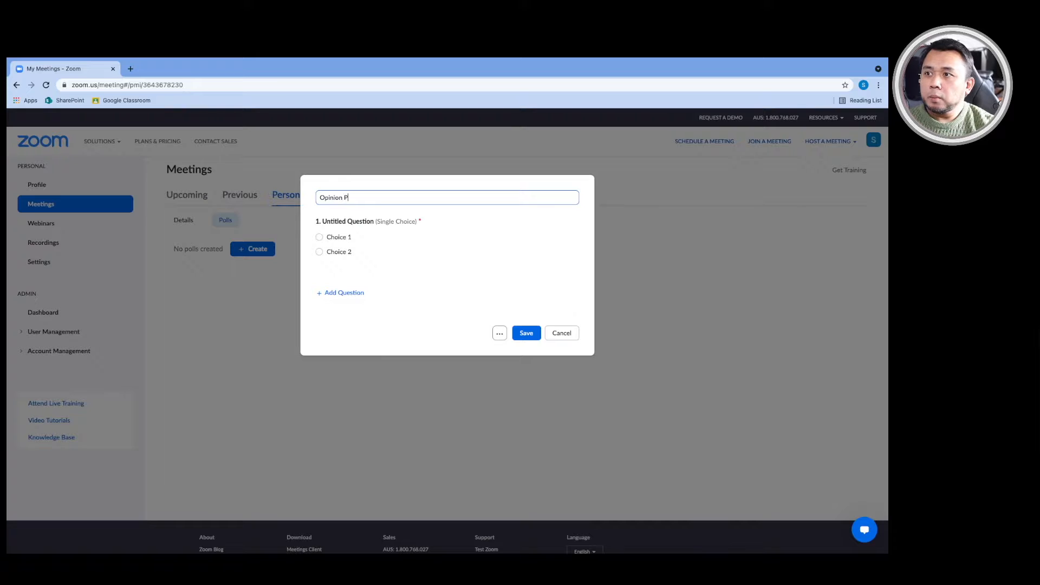
click(346, 222)
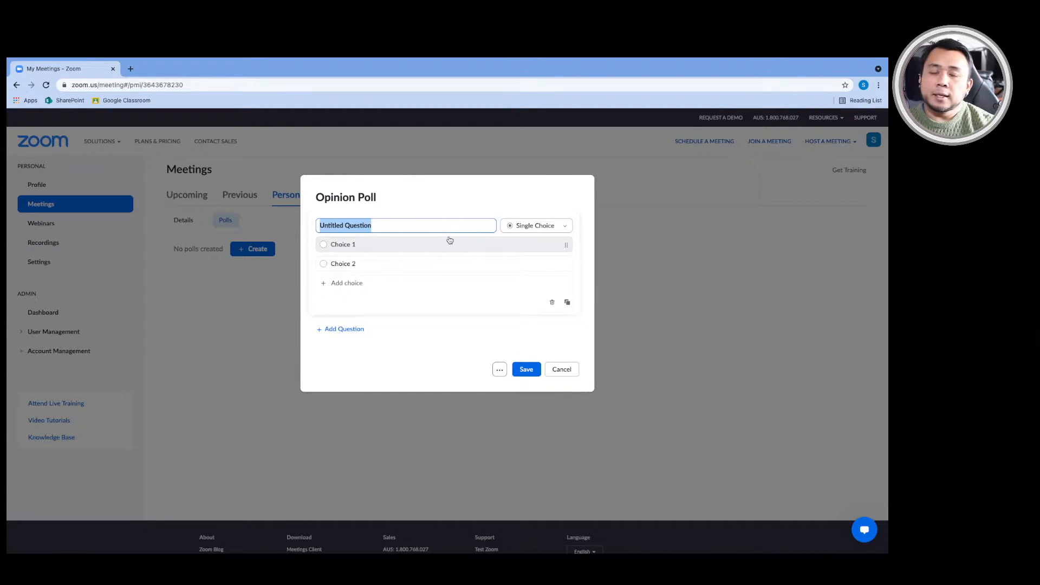
text(What is your favouri)
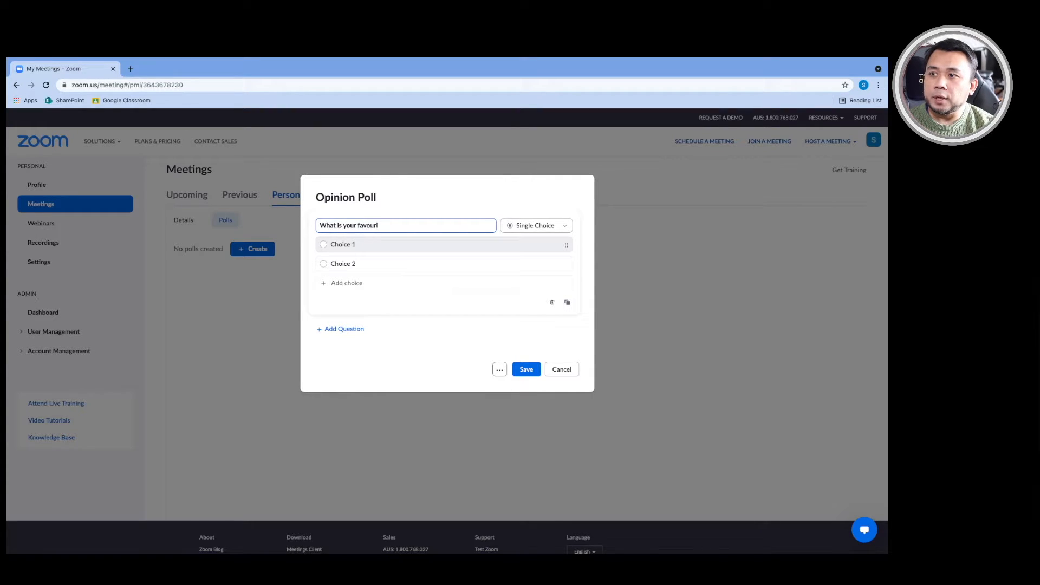
text(te subject)
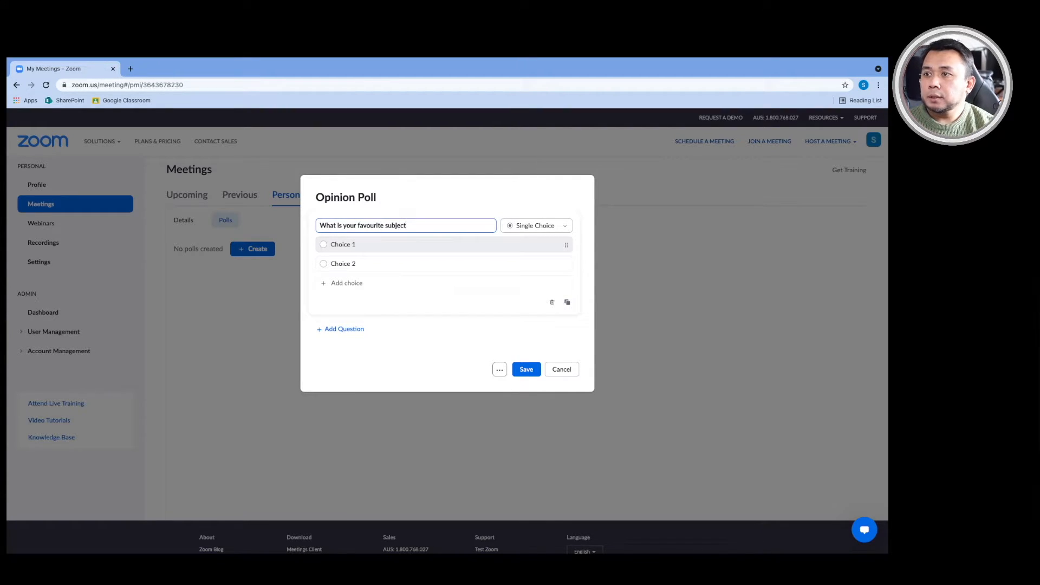
text(?)
click(536, 225)
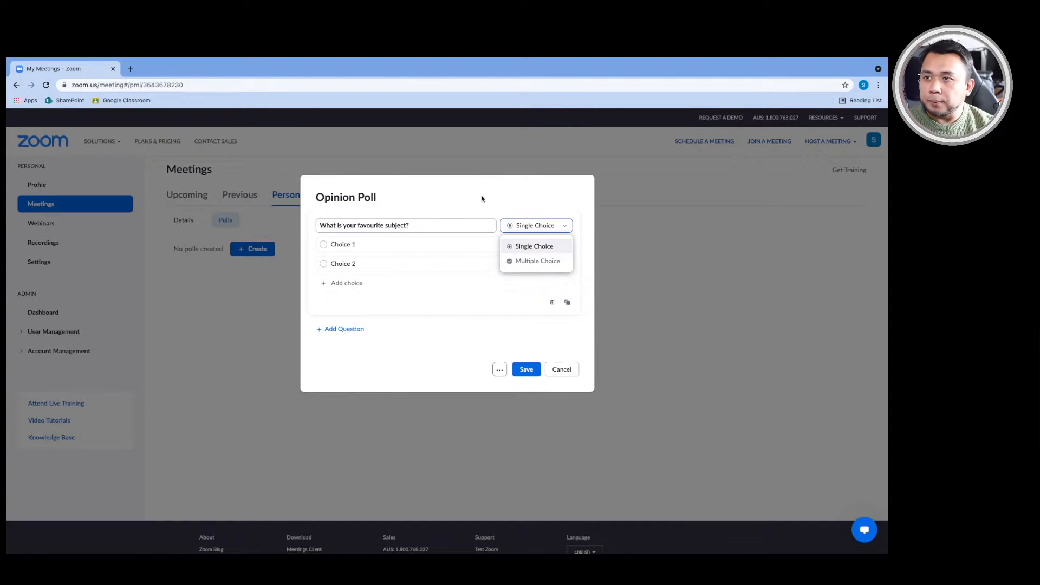
click(364, 245)
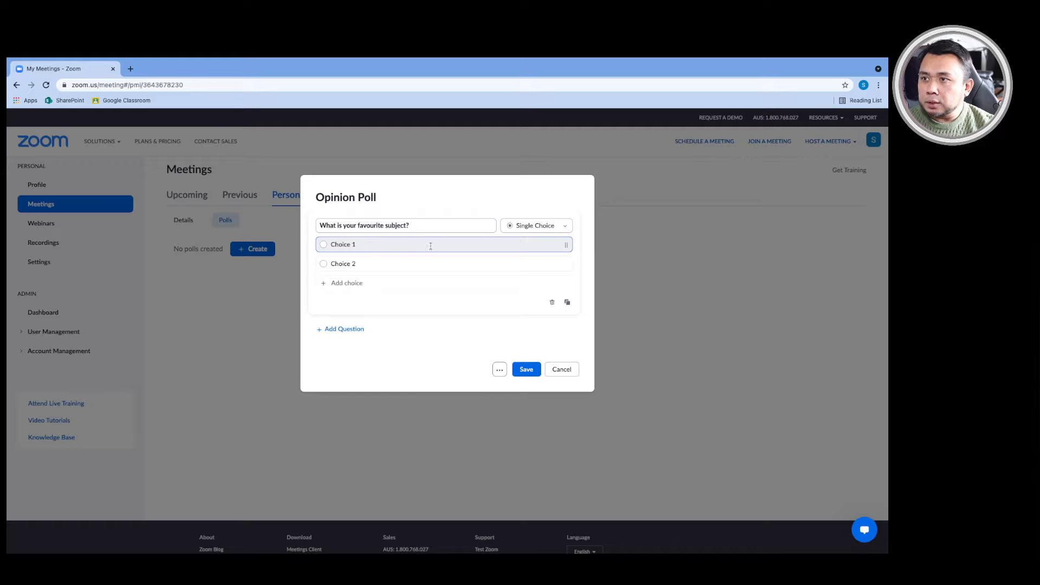
Rename the first question's two default choices as English and Math
drag(395, 245, 302, 243)
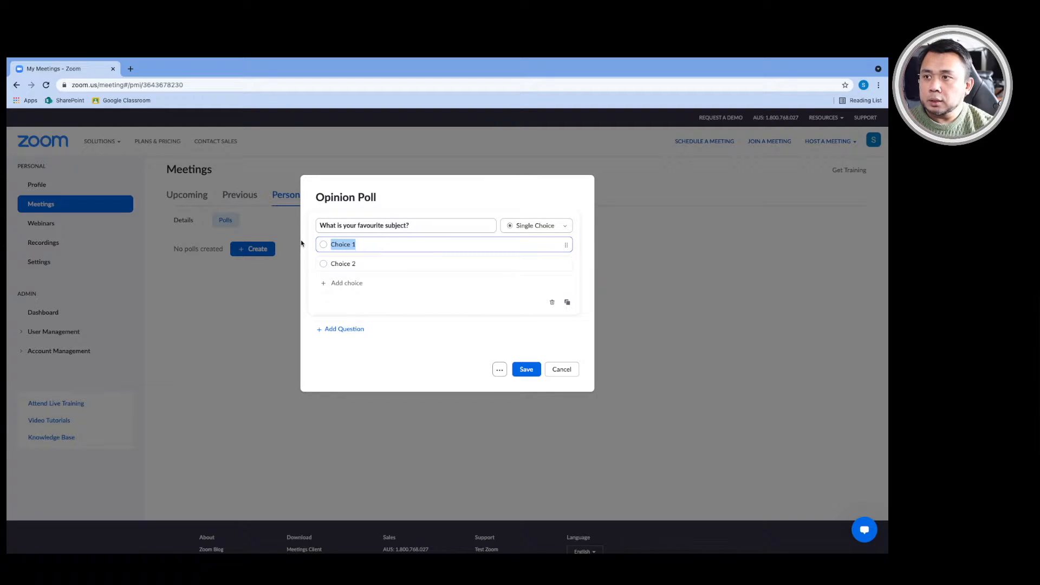
text(Engl)
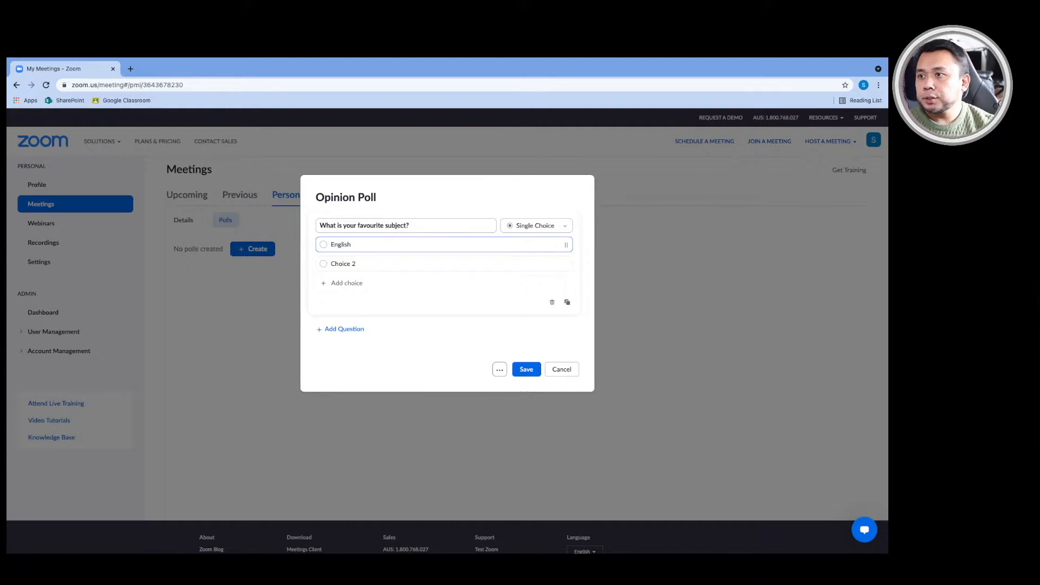
text(ish)
click(341, 262)
triple_click(342, 263)
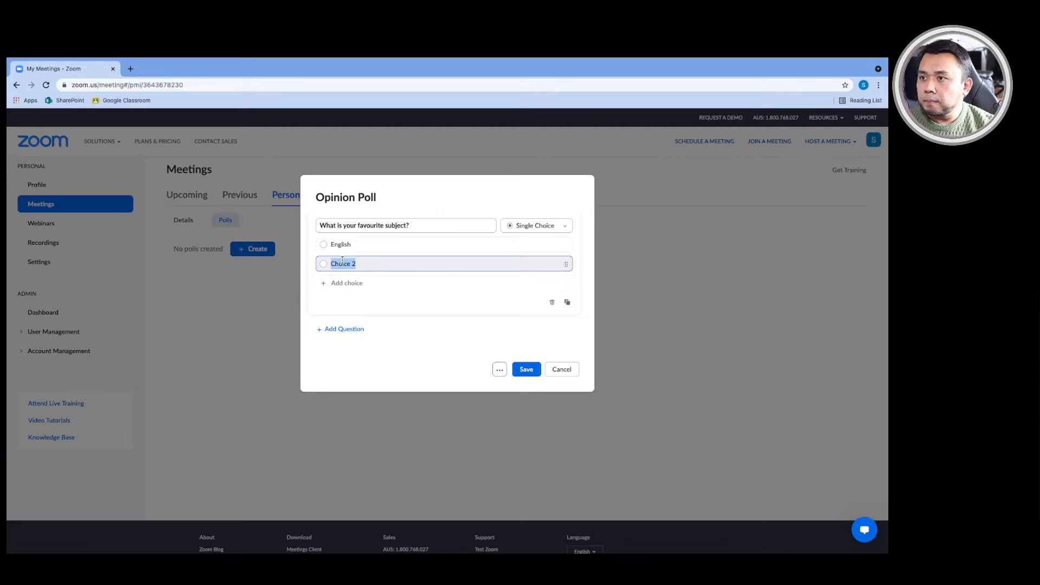
text(Math)
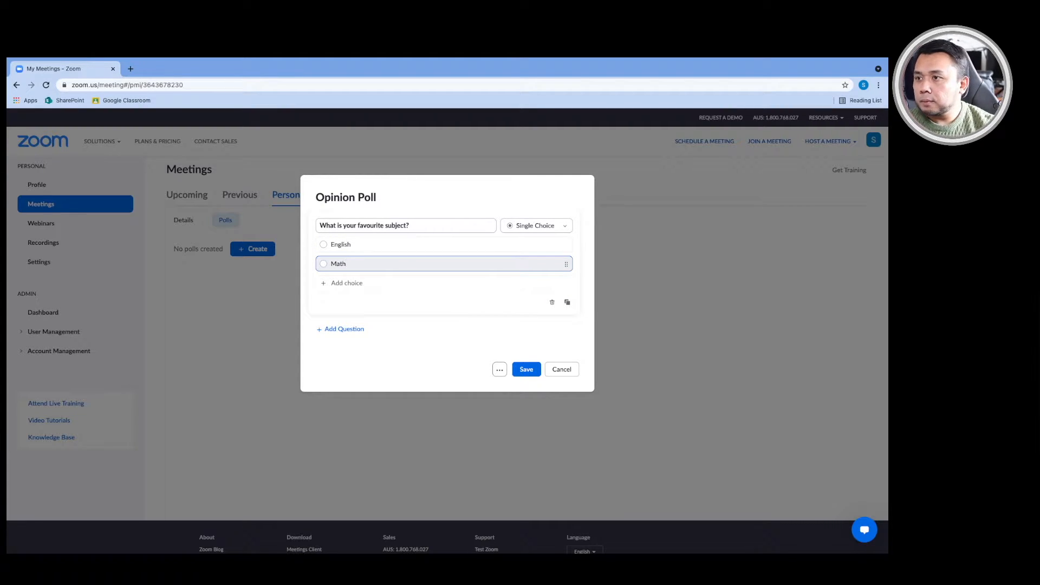
Add the choices Humanities, Art, PE and Others to the favourite subject question
click(347, 282)
triple_click(343, 283)
text(Humanities)
click(347, 302)
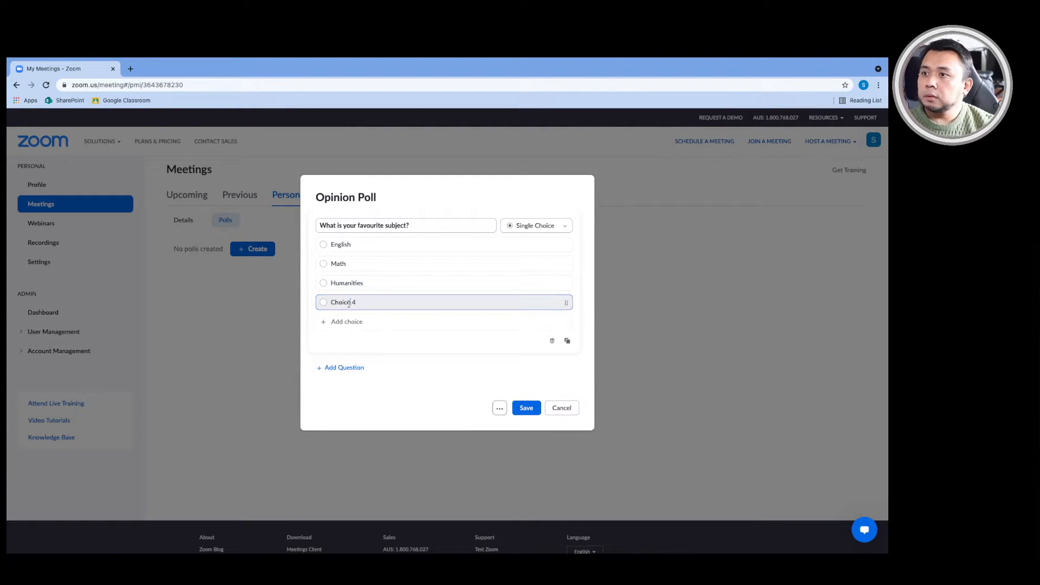
triple_click(348, 303)
text(Art)
click(336, 322)
triple_click(338, 321)
text(PE)
click(359, 340)
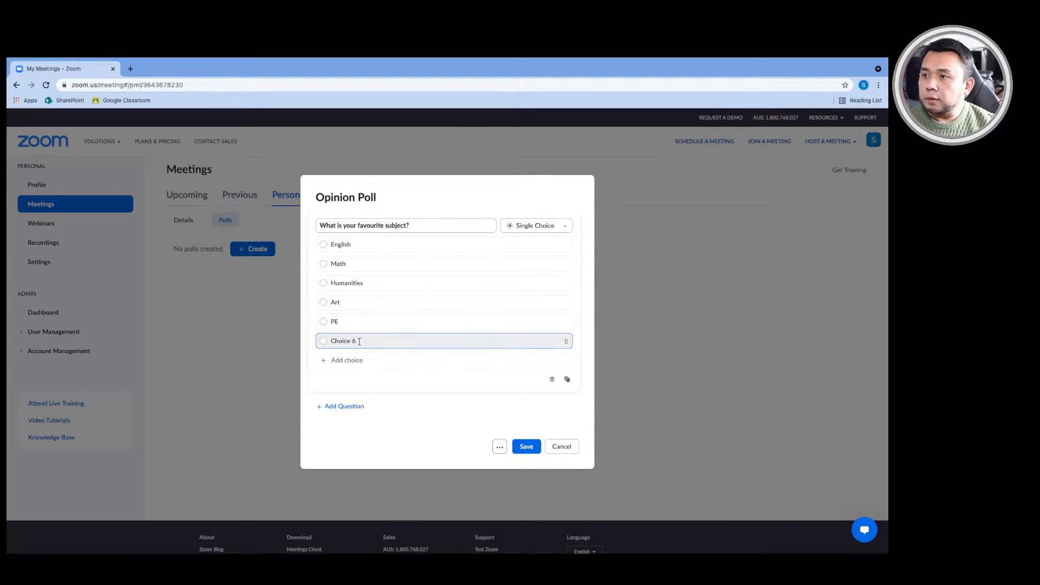
triple_click(359, 342)
text(Others)
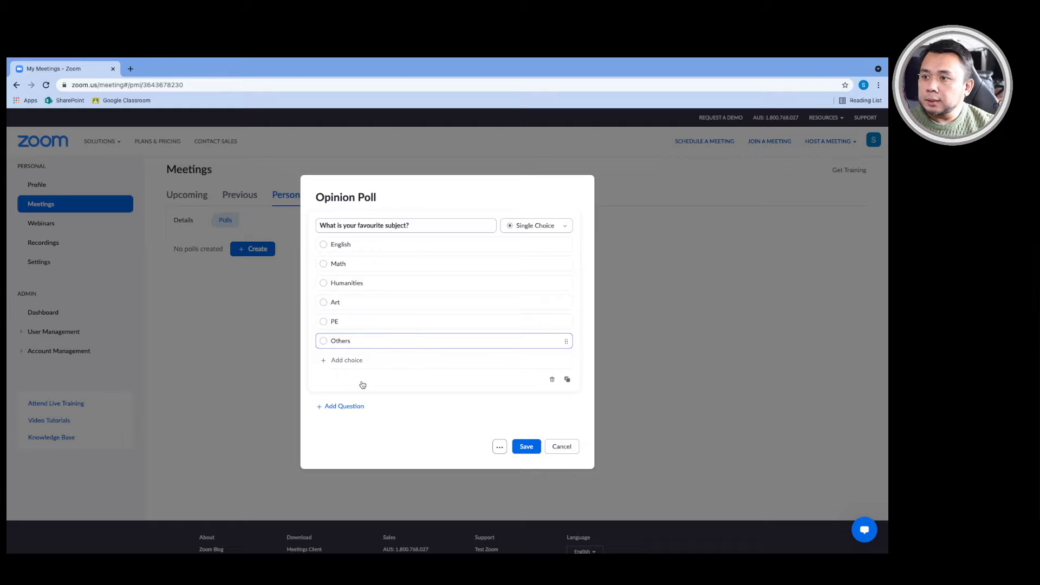
Add a second single-choice question reading "What is your least favourite subject"
click(319, 411)
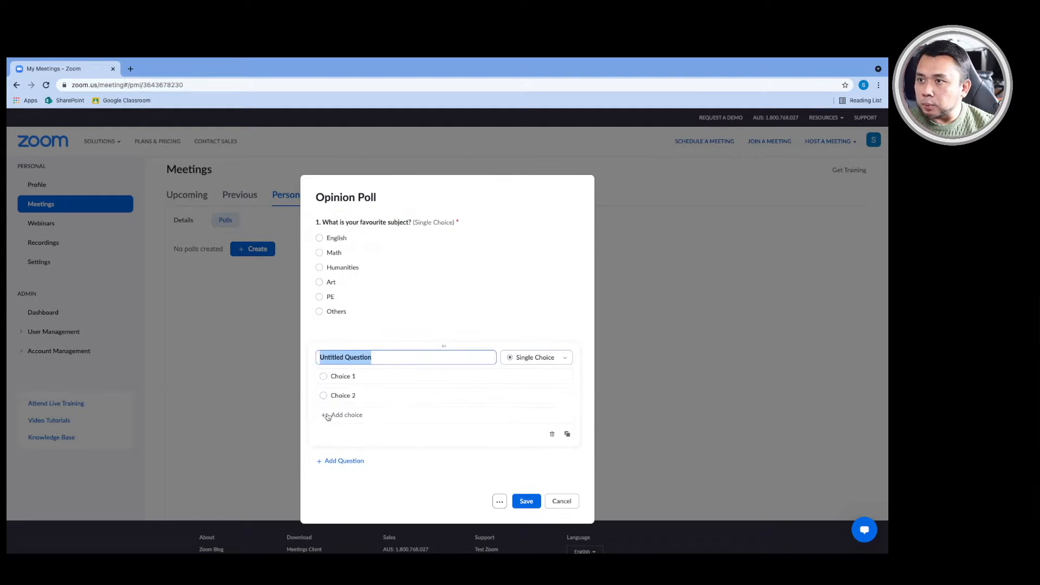
double_click(377, 355)
triple_click(376, 356)
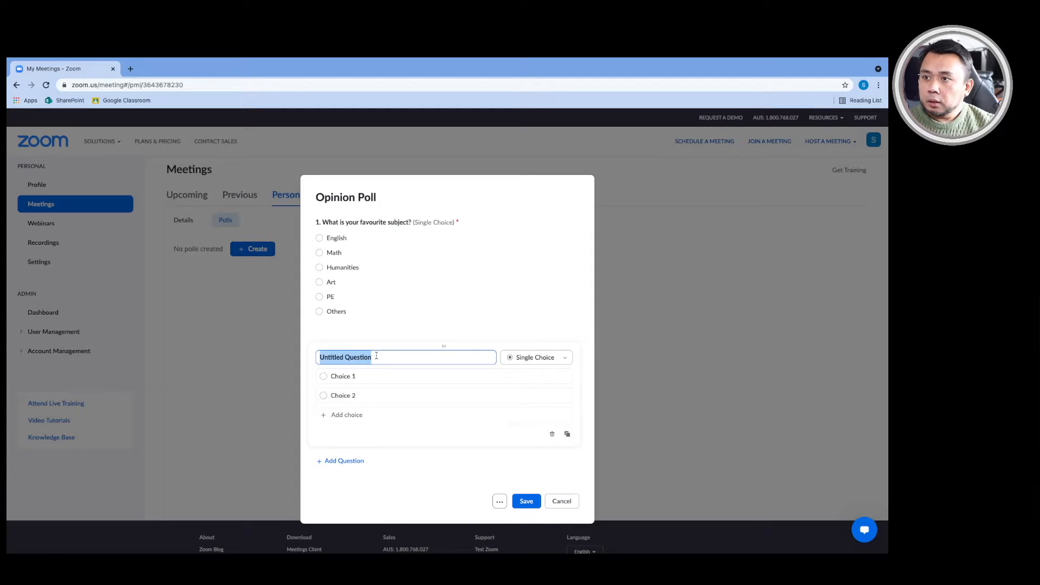
text(What is your least favourite subject)
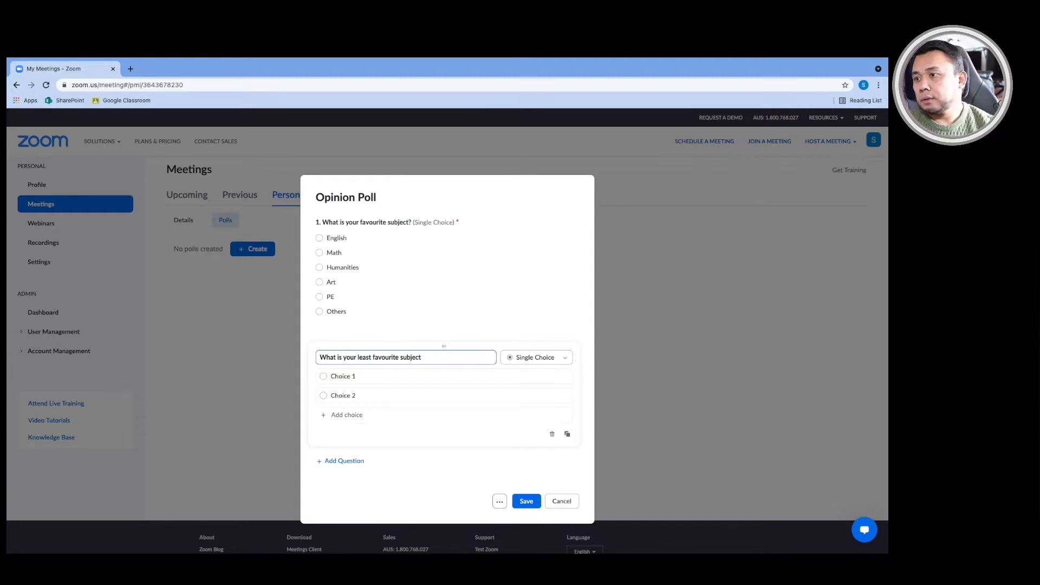
Set the first three choices of the least favourite subject question to English, Math and Humanities
triple_click(370, 375)
text(English)
double_click(369, 393)
text(Math)
key(Return)
text(Humanities)
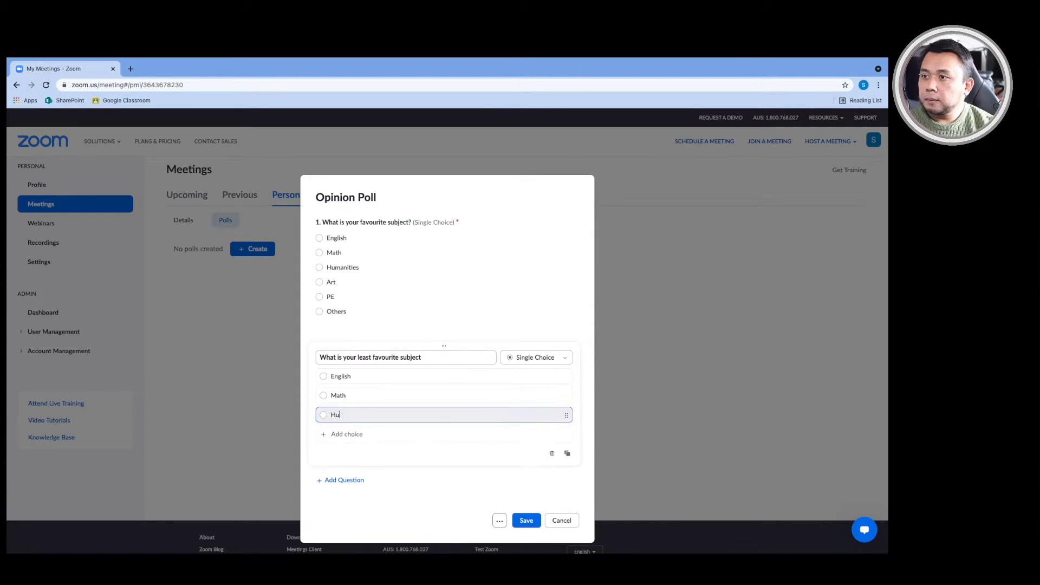
Add the choices Art, PE and Others to the second question and save the poll
key(Return)
text(Art)
click(323, 456)
text(PE)
click(326, 474)
text(Others)
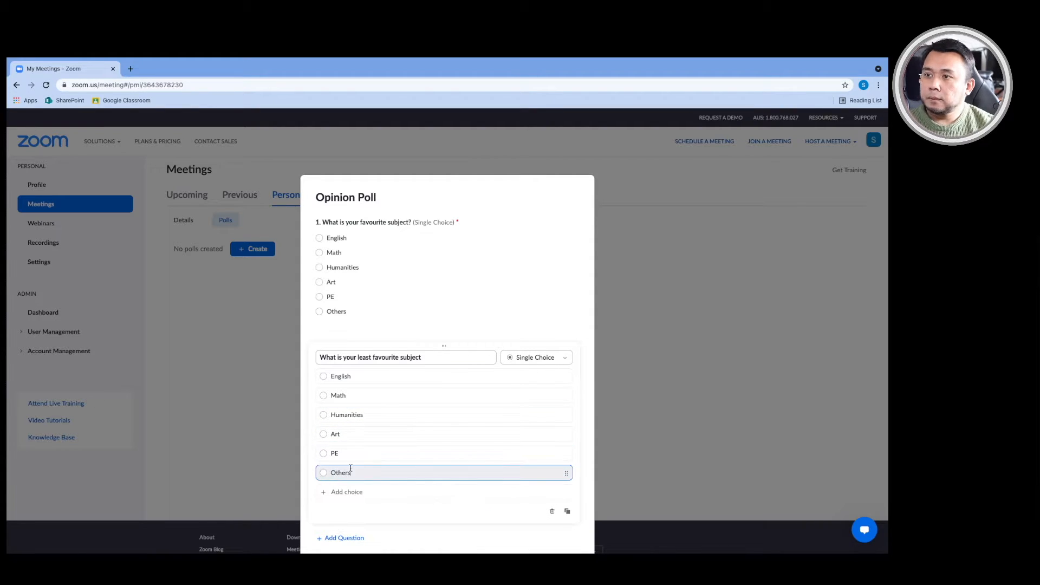
click(618, 370)
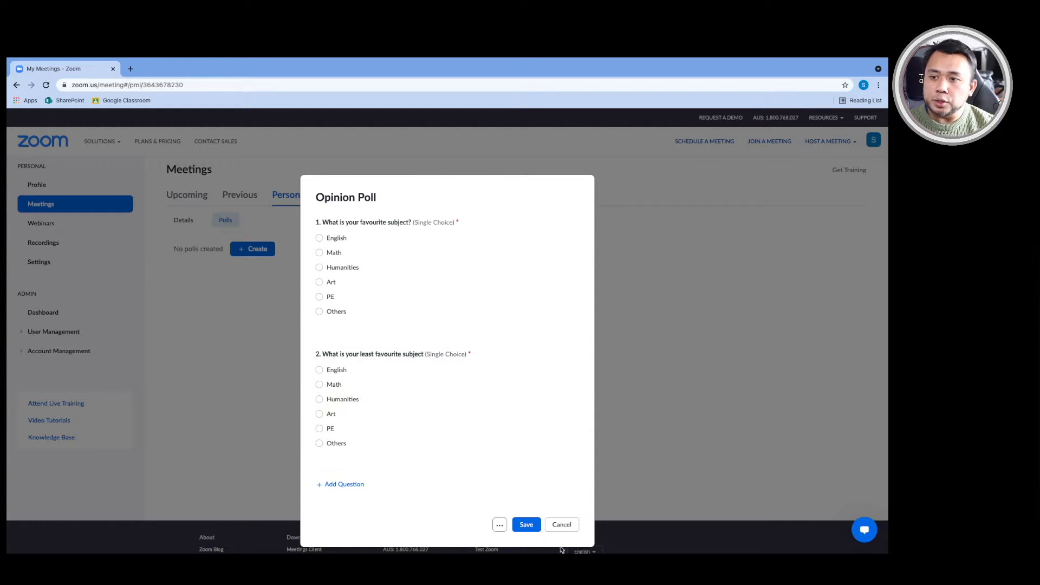
click(525, 526)
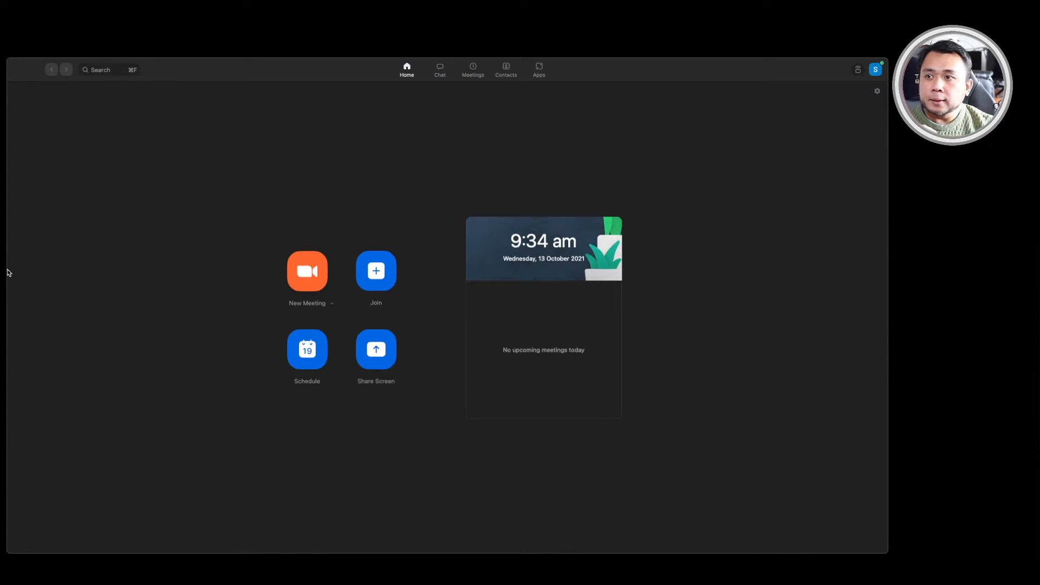
Switch to the Zoom desktop client and start a new meeting
click(318, 277)
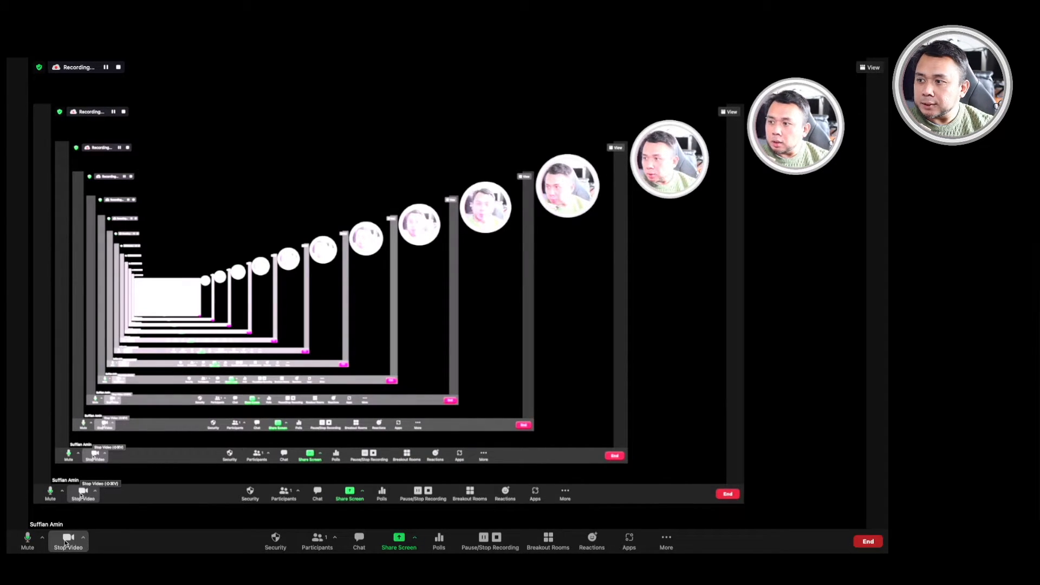
Turn off the camera in the meeting and open the meeting's polls
click(65, 544)
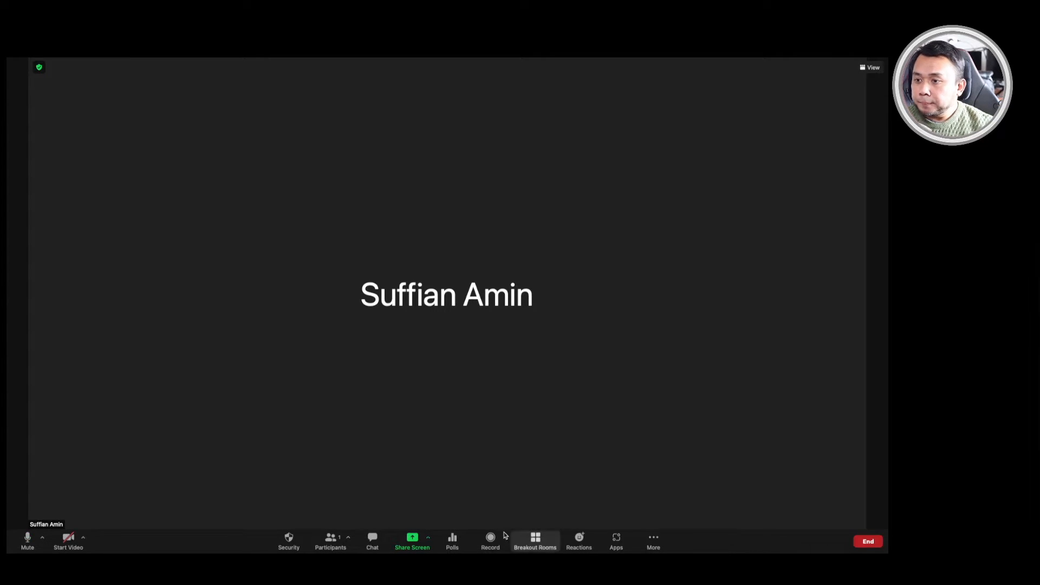
click(452, 541)
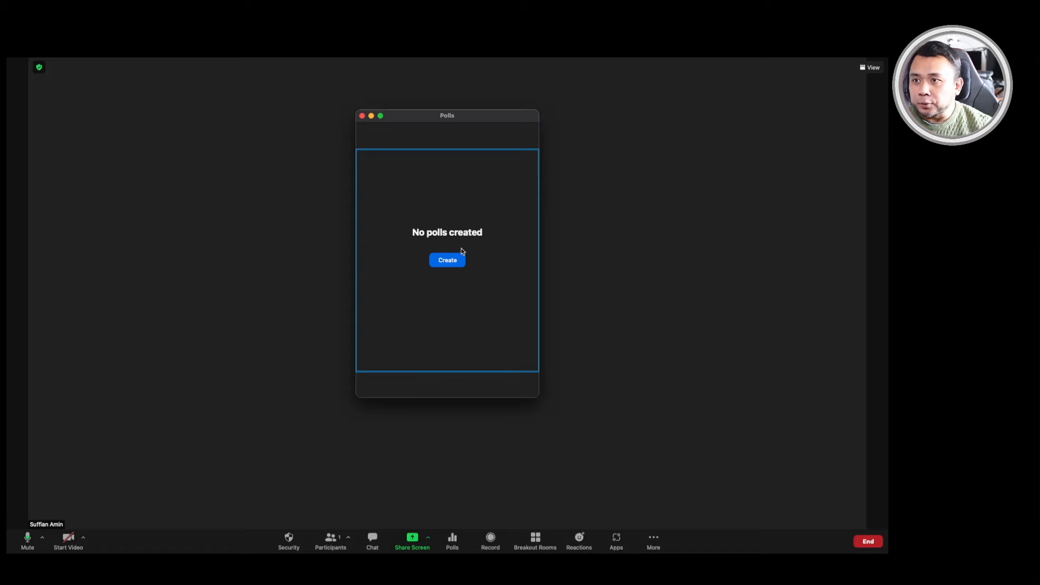
Create a new poll titled "Opinion Poll 2" with the single-choice question "What is your favourite colour?"
click(447, 261)
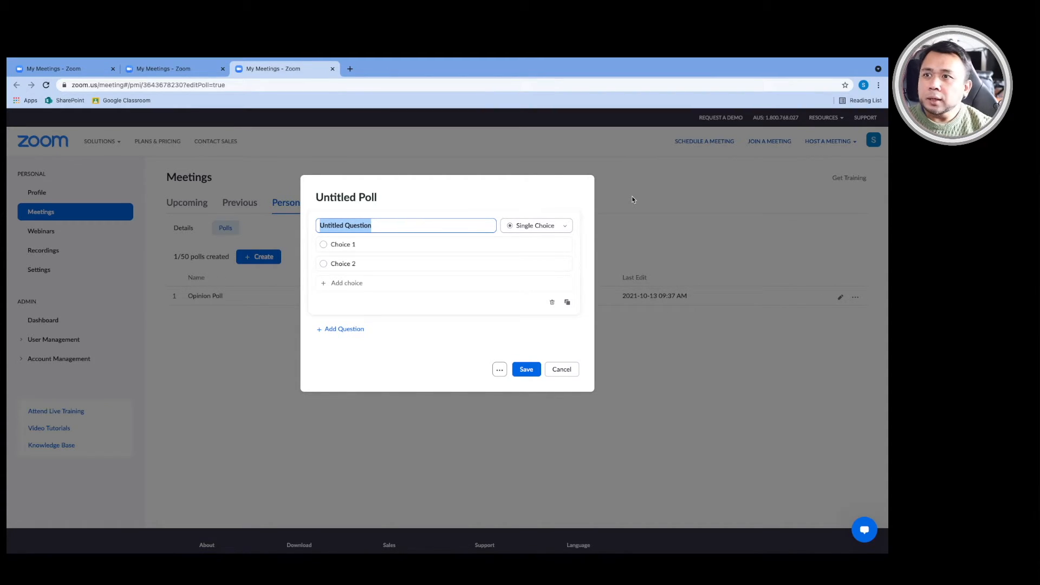
click(351, 196)
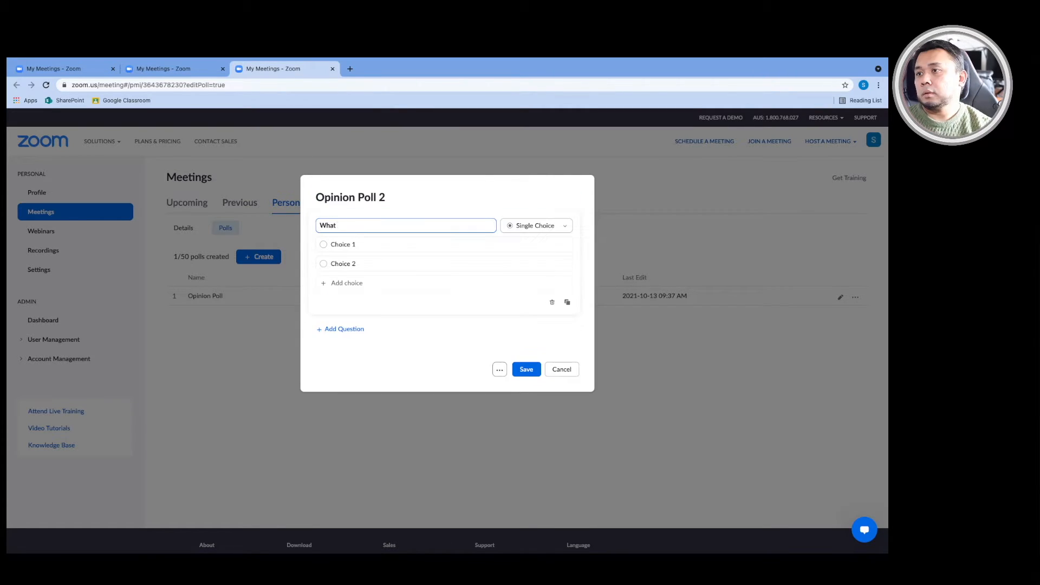
text(is your favourite colour?)
Set the first two choices of the favourite colour question to Red and Blue
click(358, 245)
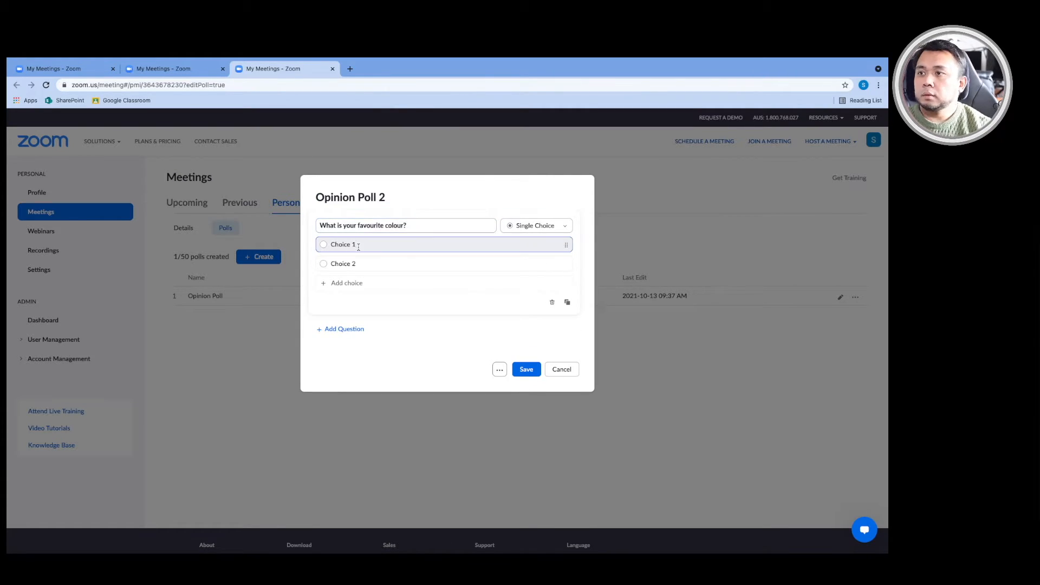
key(BackSpace)
key(BackSpace)
key(BackSpace)
key(BackSpace)
key(BackSpace)
key(BackSpace)
key(BackSpace)
key(BackSpace)
text(Red)
click(353, 264)
key(BackSpace)
key(BackSpace)
key(BackSpace)
key(BackSpace)
key(BackSpace)
key(BackSpace)
key(BackSpace)
key(BackSpace)
text(Blue)
Add Green and Yellow as the third and fourth choices of the favourite colour question
click(355, 282)
text(Green)
click(379, 300)
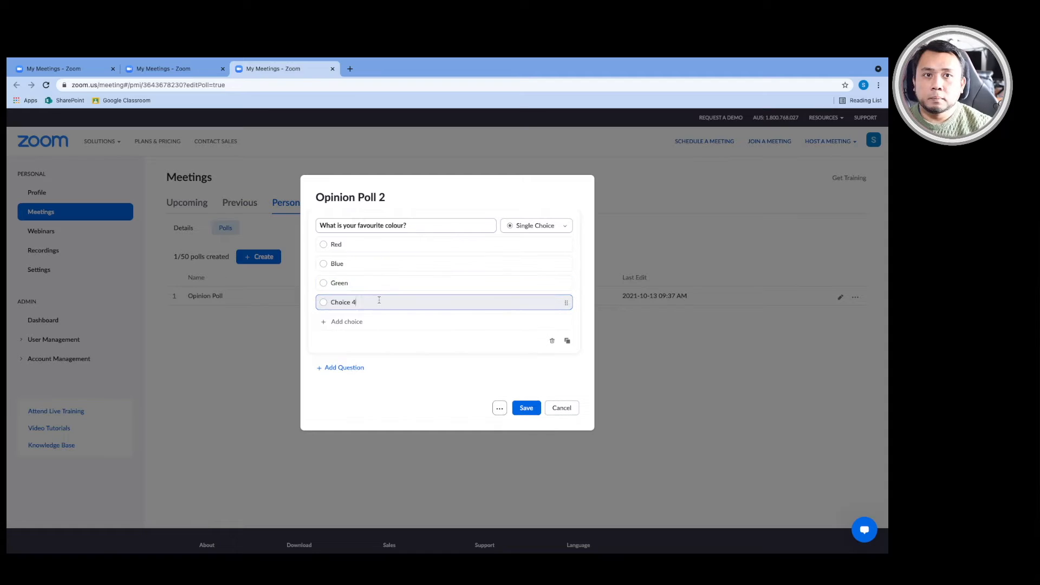
key(BackSpace)
key(BackSpace)
key(BackSpace)
key(BackSpace)
key(BackSpace)
key(BackSpace)
key(BackSpace)
key(BackSpace)
text(Yellow)
Add Other as the fifth choice of the favourite colour question and save the poll
click(347, 321)
key(BackSpace)
key(BackSpace)
key(BackSpace)
key(BackSpace)
key(BackSpace)
key(BackSpace)
key(BackSpace)
key(BackSpace)
text(Other)
click(454, 200)
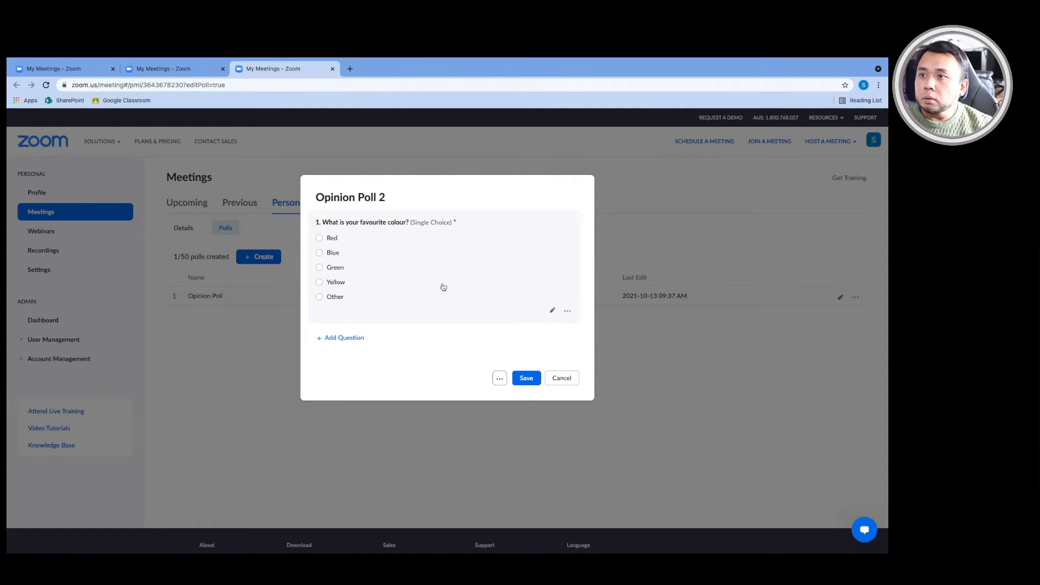
click(527, 378)
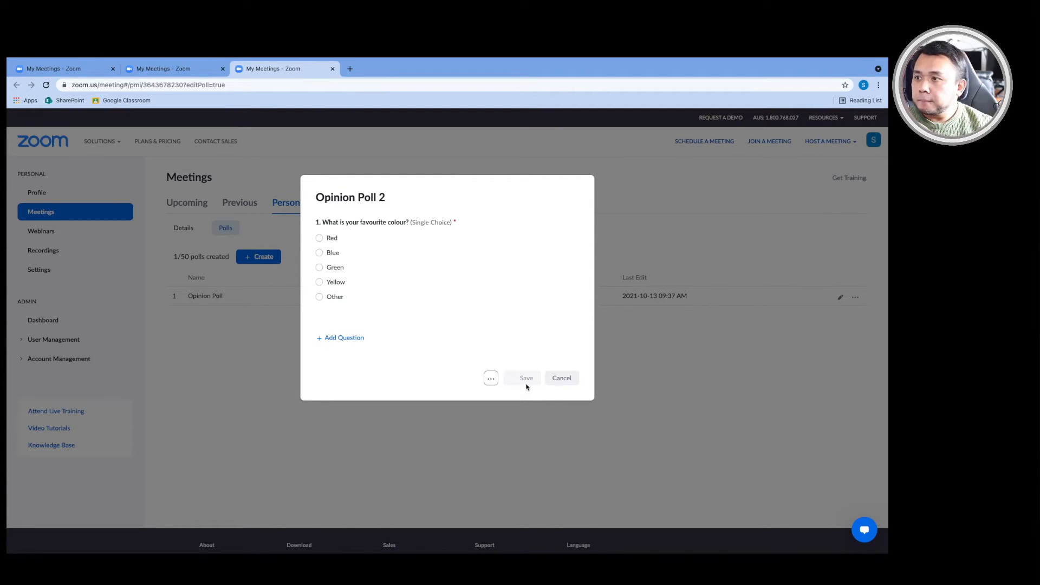
Switch back to the running meeting in the Zoom desktop client and open its polls
mouse_move(507, 542)
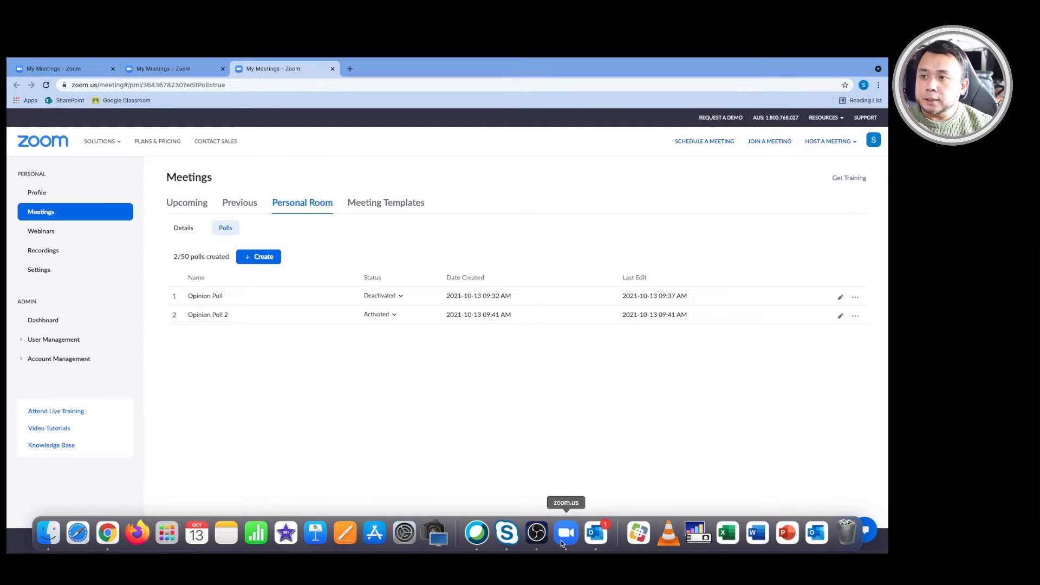
click(563, 538)
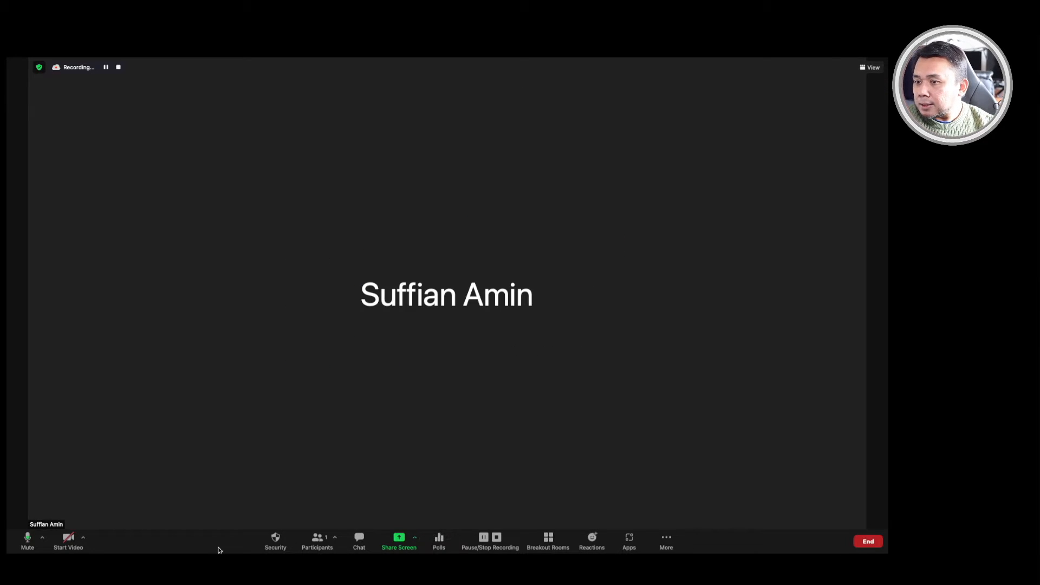
click(448, 544)
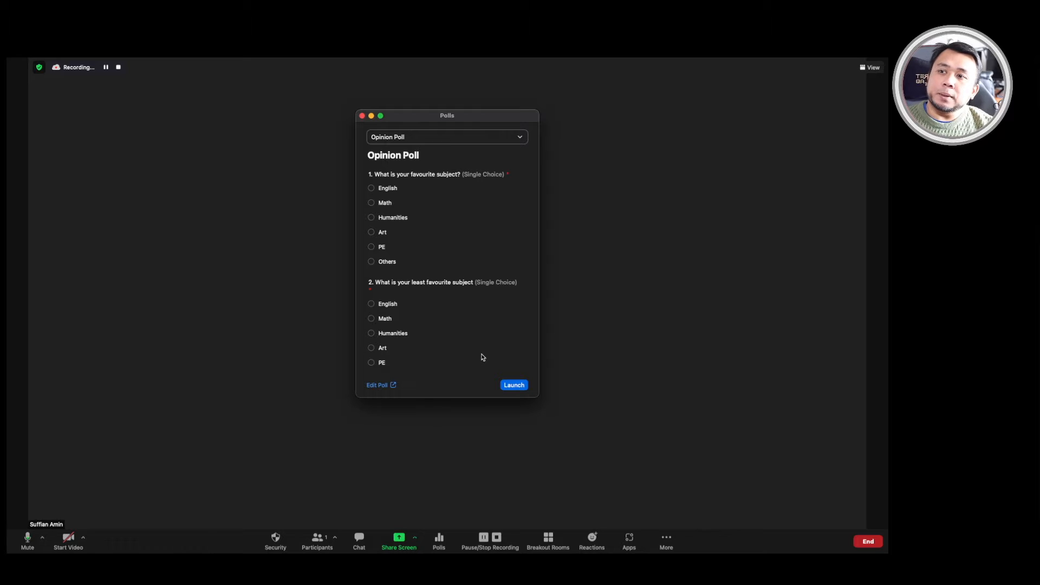
Review the two questions of Opinion Poll and launch the poll in the meeting
scroll(482, 357, down, 2)
scroll(480, 355, up, 2)
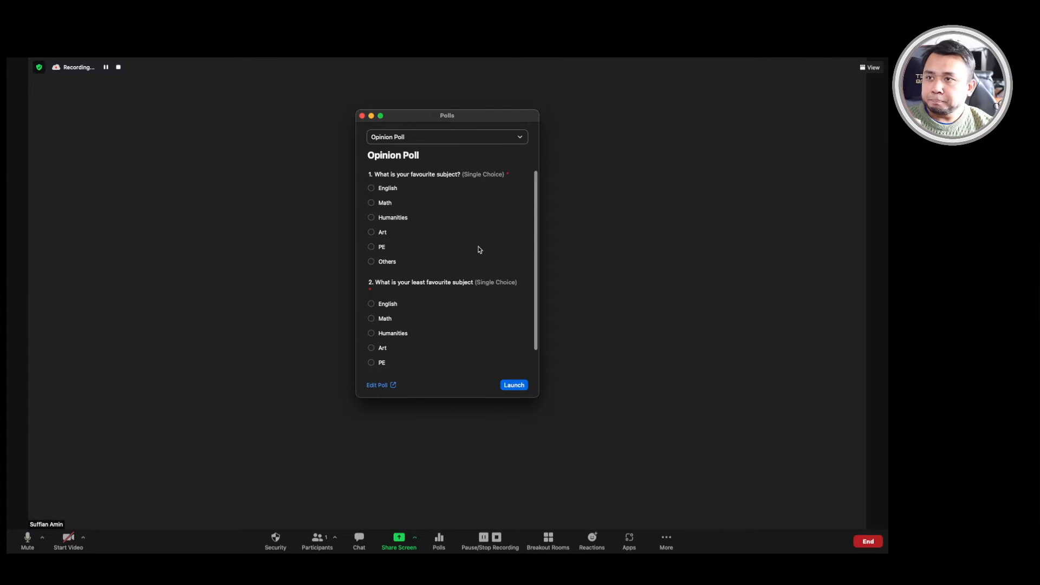
scroll(471, 294, down, 2)
scroll(470, 295, up, 2)
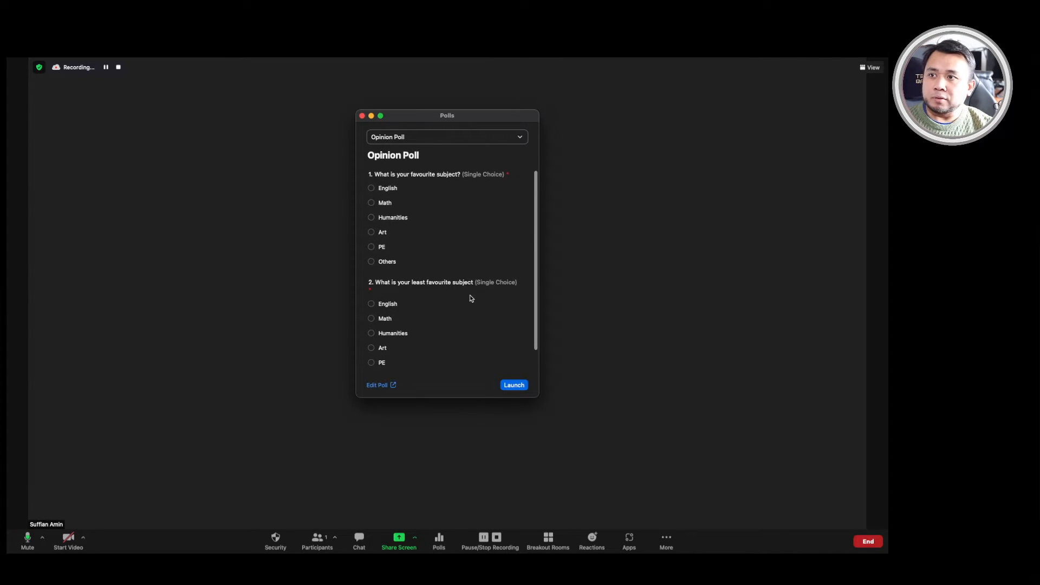
click(512, 386)
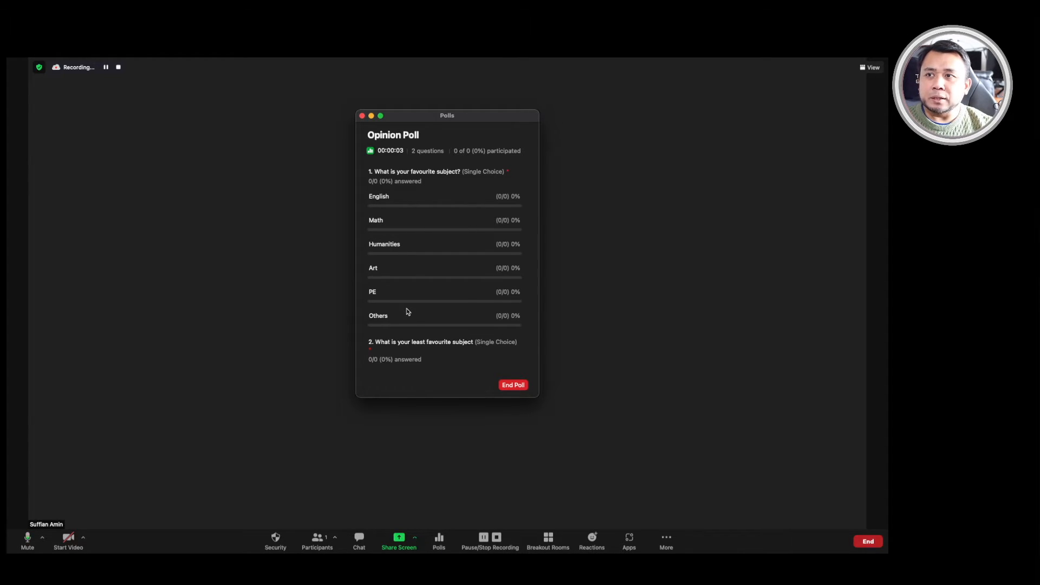
Look through the live results of both questions and end Opinion Poll
scroll(408, 312, down, 3)
scroll(407, 312, up, 3)
scroll(407, 312, down, 1)
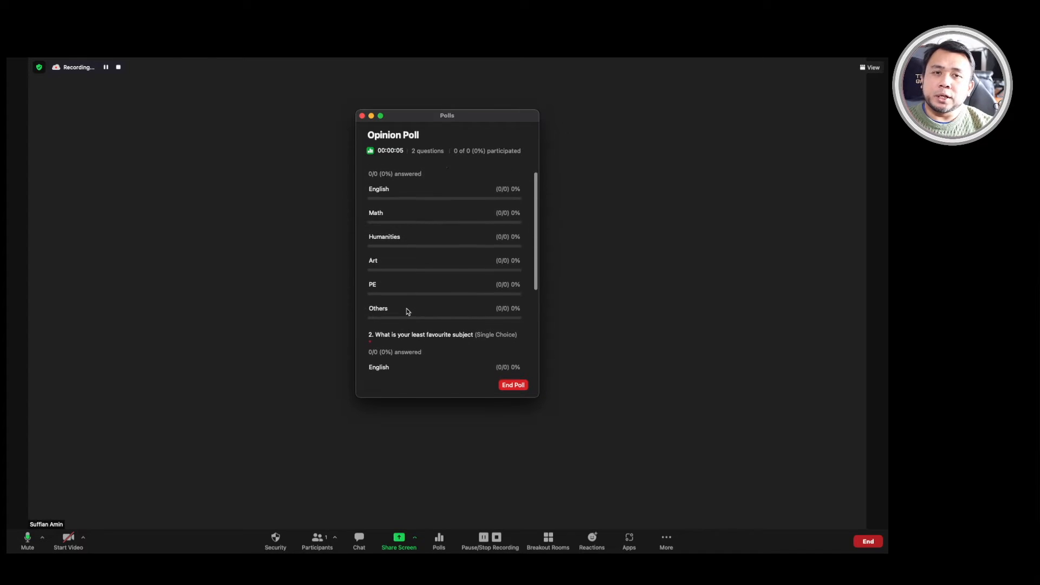
scroll(408, 312, down, 2)
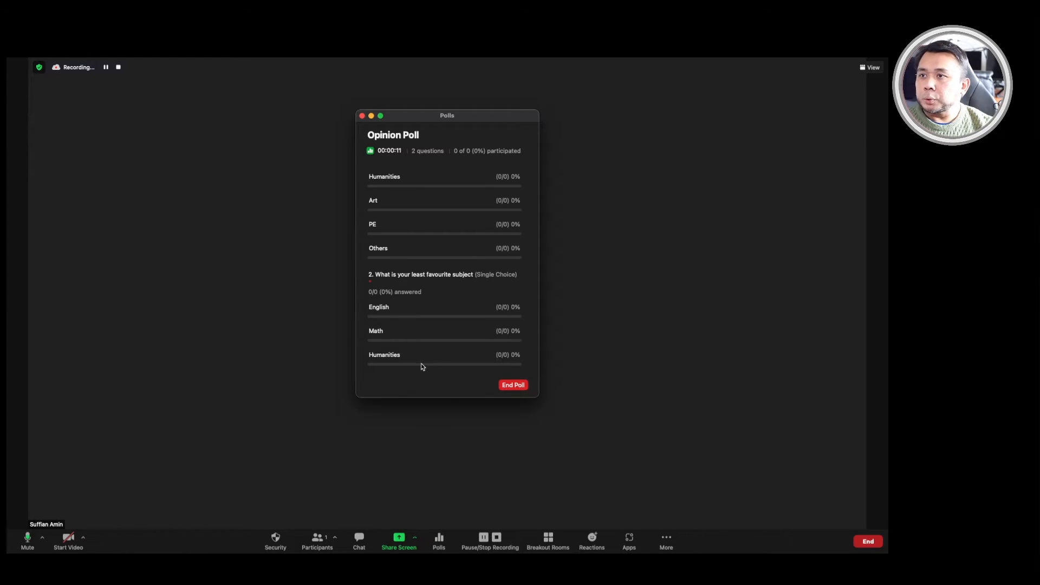
click(514, 385)
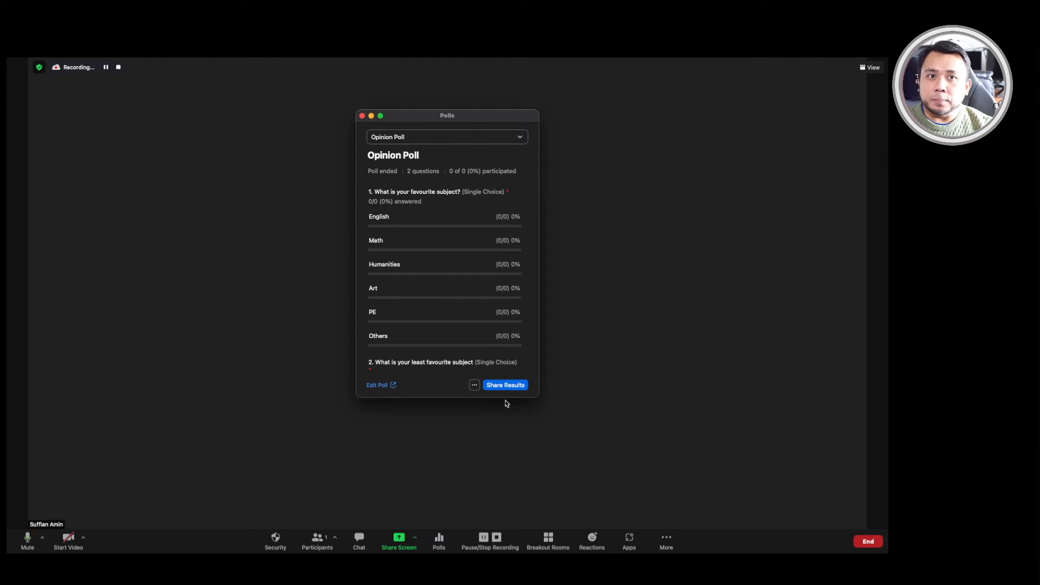
View the additional result and re-launch options of the ended Opinion Poll and dismiss them
click(474, 385)
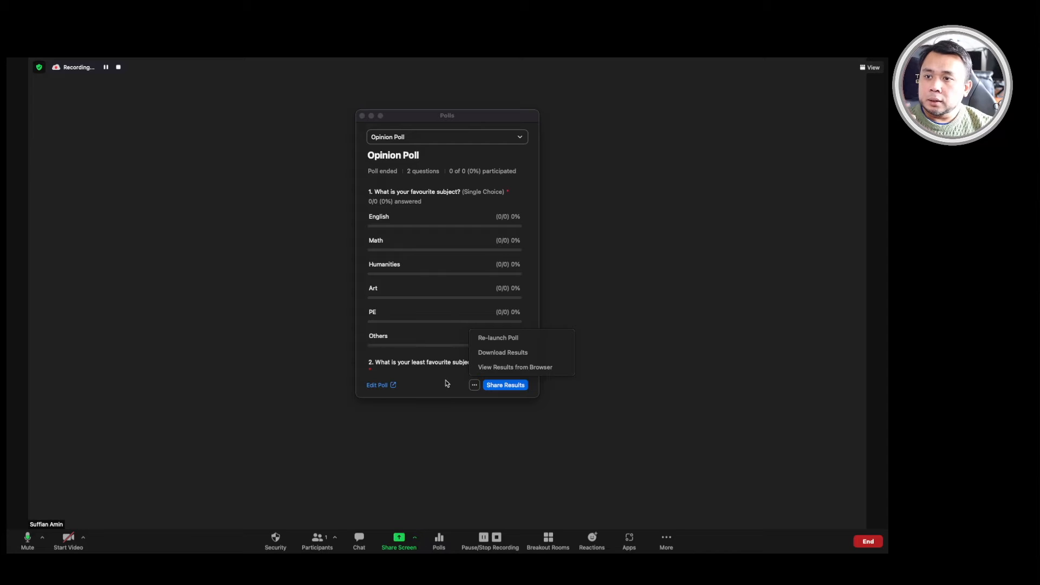
click(446, 382)
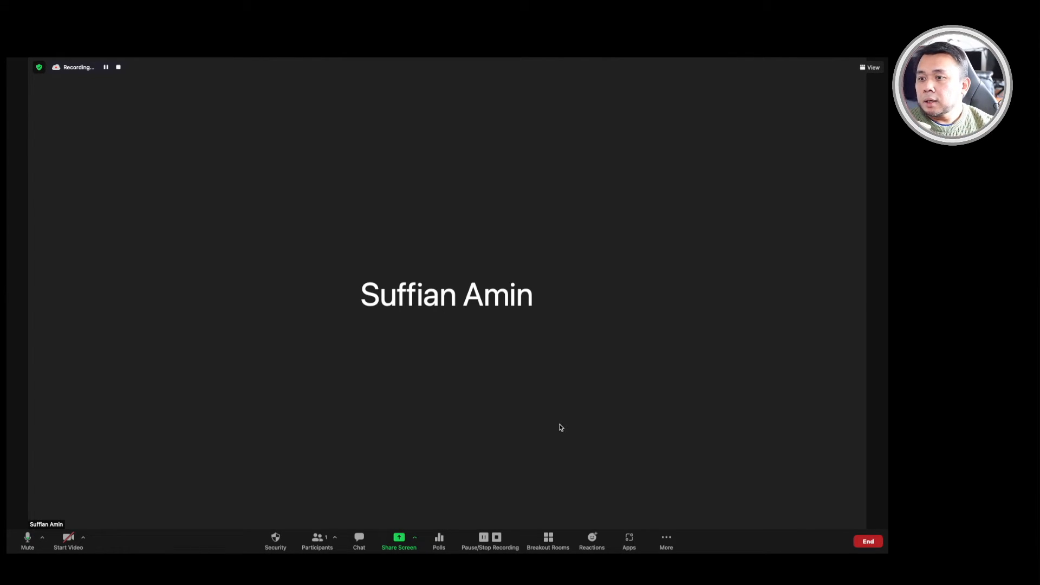
Reopen the meeting's polls and show the list of available polls
click(440, 543)
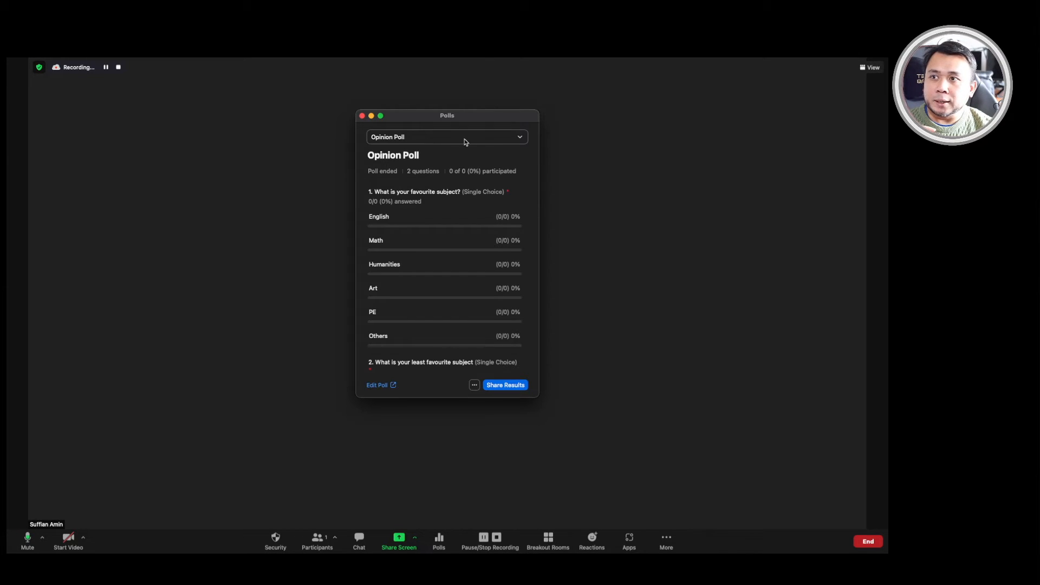
click(524, 140)
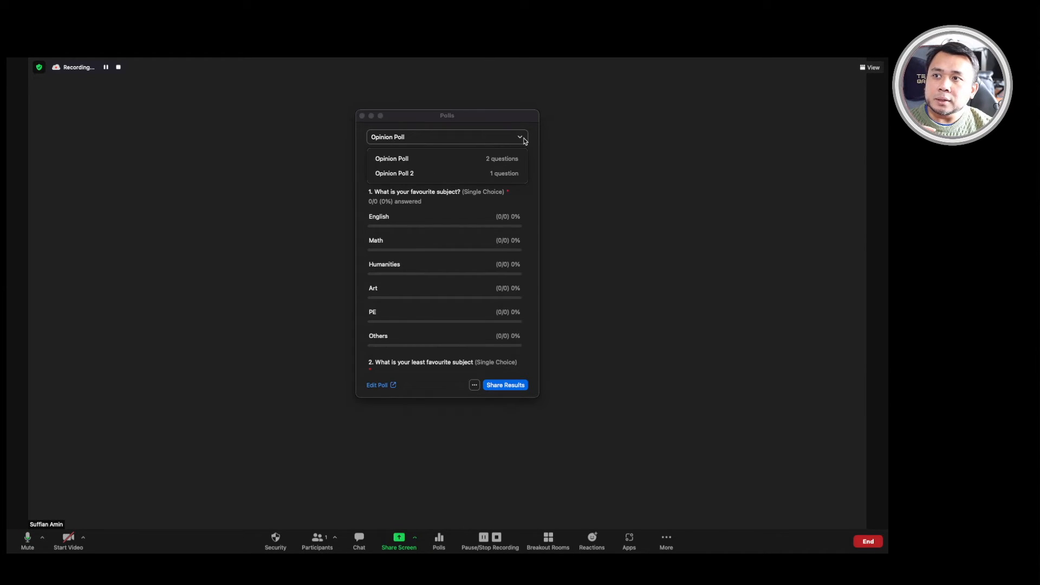